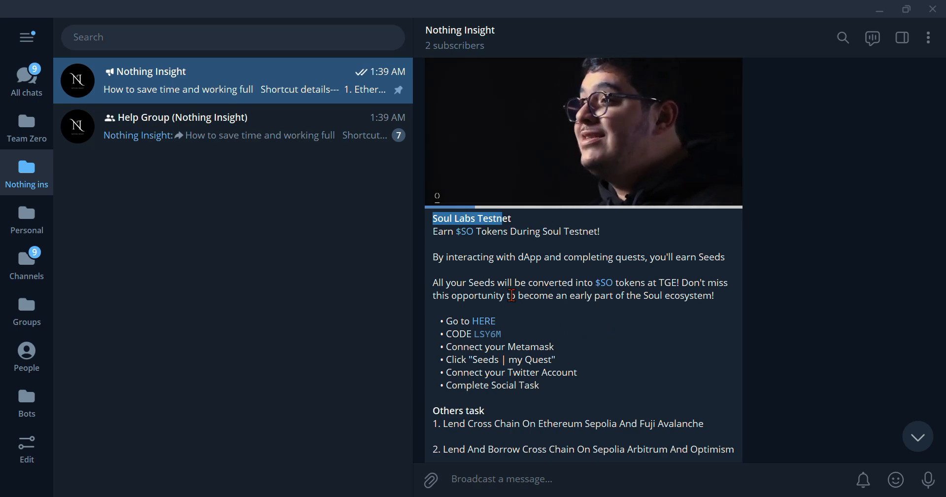
- Read the forwarded Telegram post and open its Soul referral link in the browser
scroll(510, 320, down, 3)
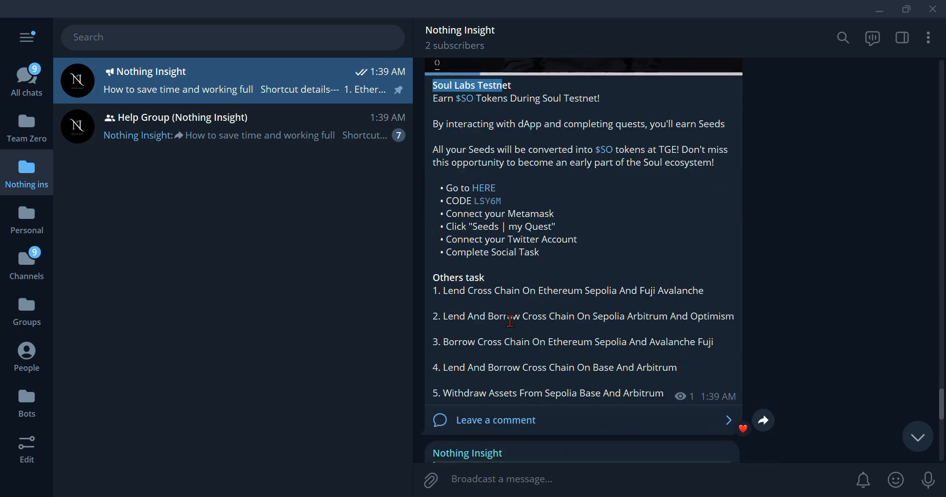
scroll(510, 321, up, 3)
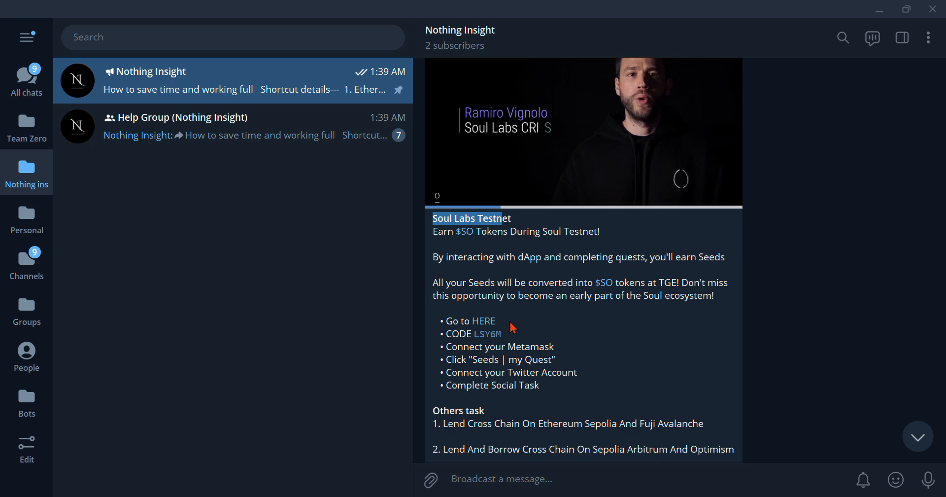
scroll(511, 322, down, 1)
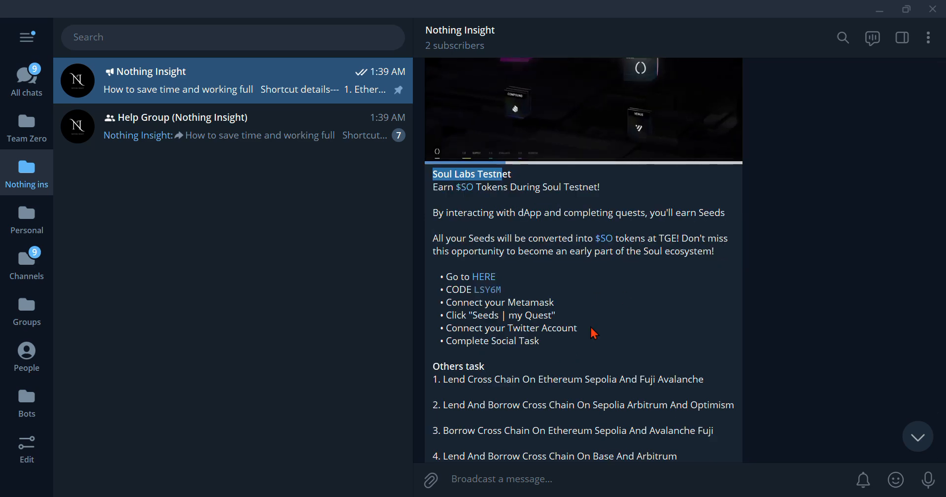
scroll(526, 320, down, 8)
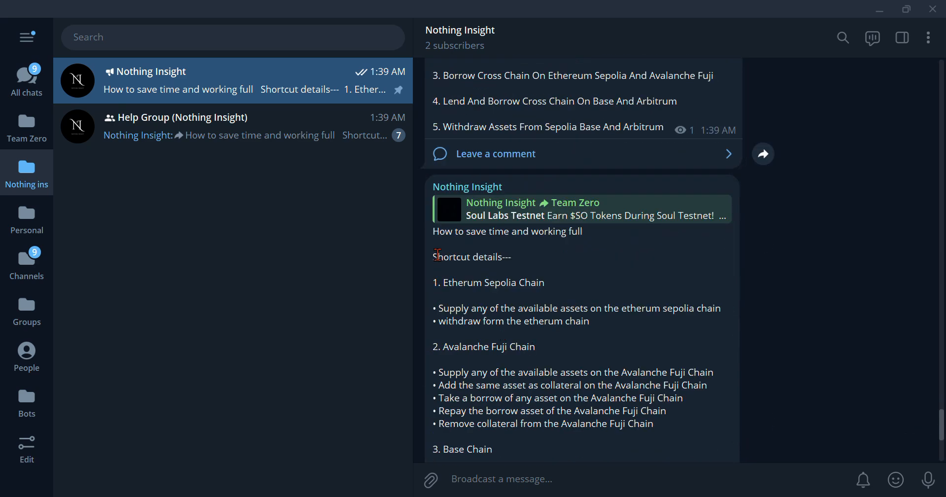
scroll(439, 256, down, 3)
drag(431, 123, 577, 400)
scroll(578, 401, down, 1)
scroll(578, 401, up, 10)
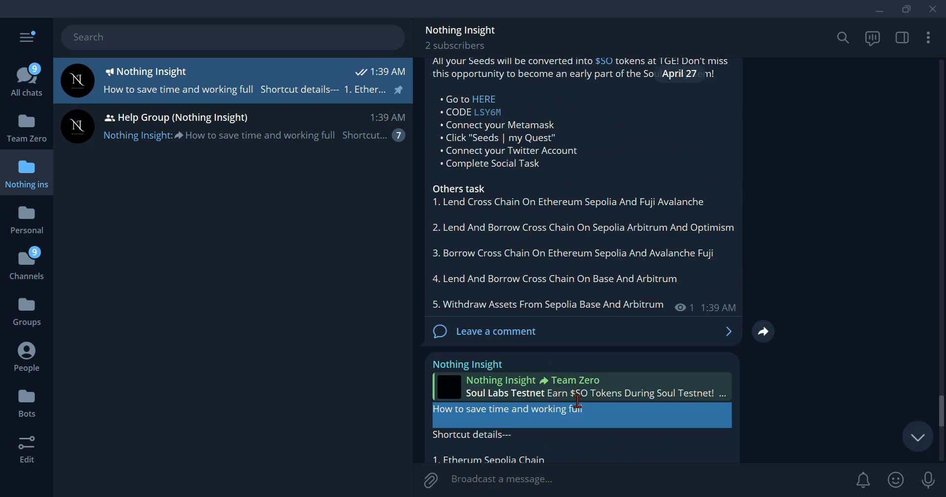
scroll(578, 400, up, 4)
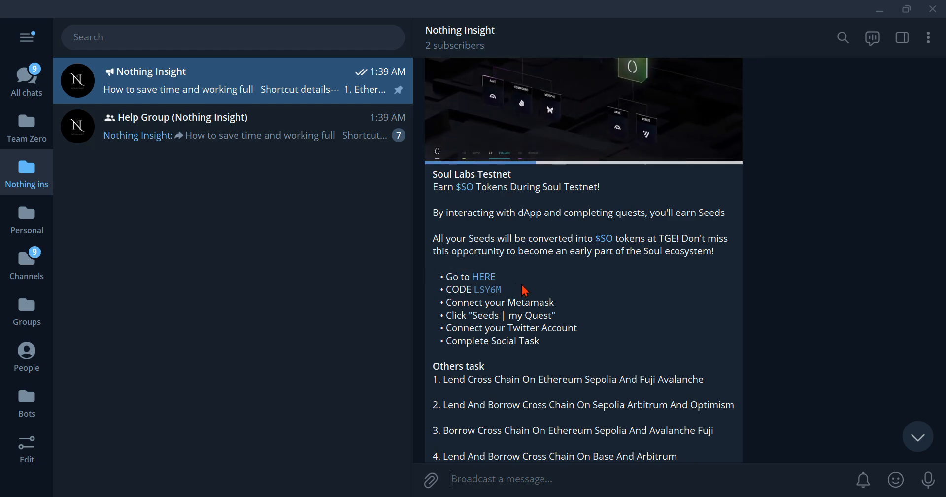
click(483, 283)
click(554, 289)
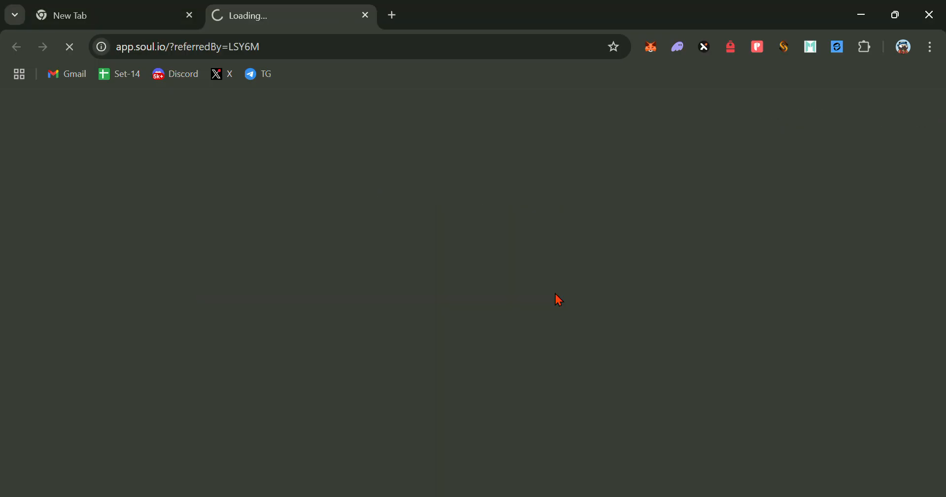
- Back in Telegram, review the MetaMask, Seeds, Twitter and Complete Social Task steps
key(alt+Tab)
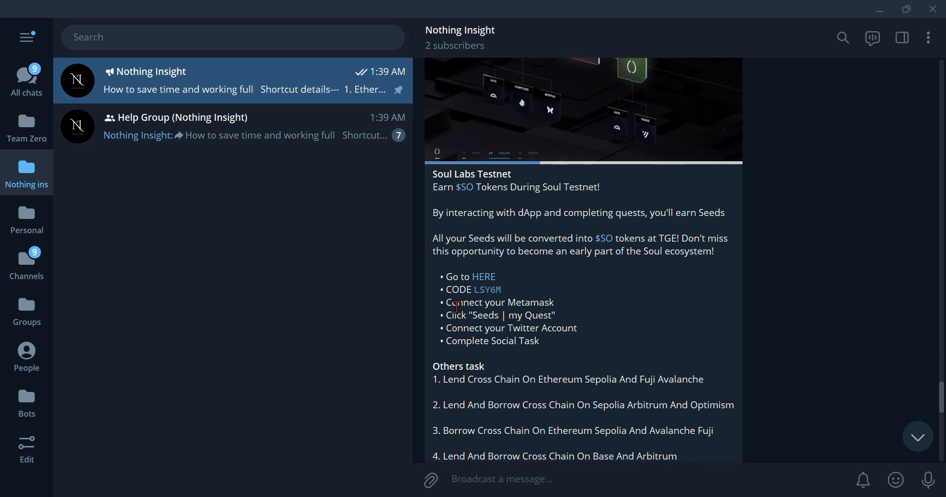
drag(457, 307, 540, 306)
drag(454, 314, 555, 315)
click(461, 328)
drag(460, 327, 577, 328)
drag(496, 341, 500, 355)
drag(469, 329, 505, 333)
click(494, 341)
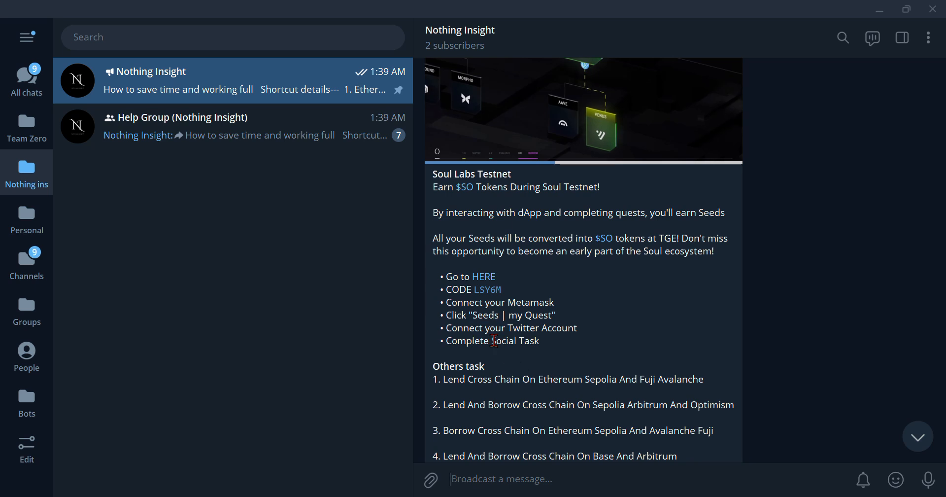
- Review tasks 1 through 5 in the post's Others task list
drag(431, 361, 503, 431)
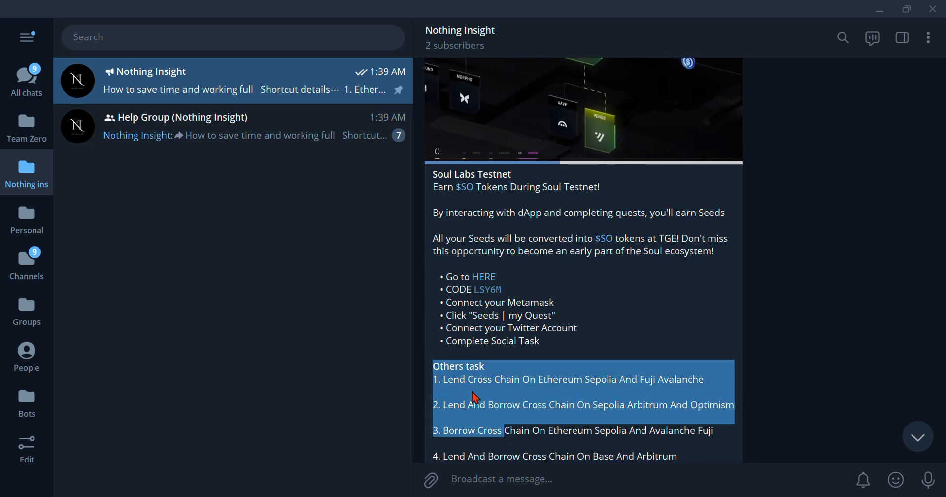
drag(444, 379, 536, 379)
scroll(567, 355, down, 1)
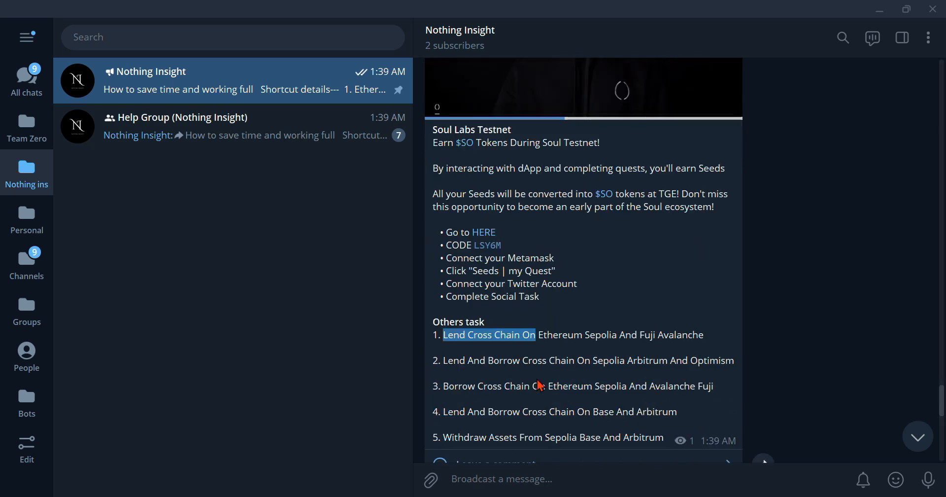
click(594, 335)
drag(544, 335, 705, 335)
drag(447, 360, 693, 357)
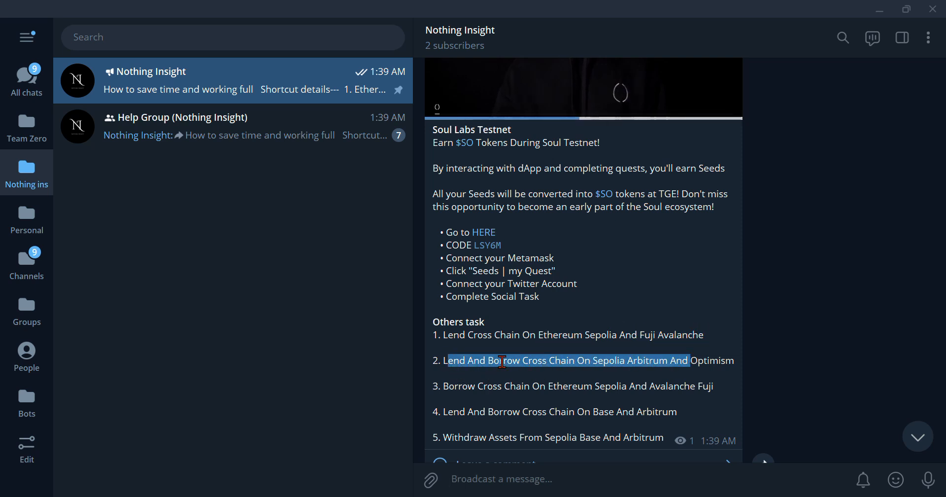
scroll(495, 367, down, 1)
click(705, 316)
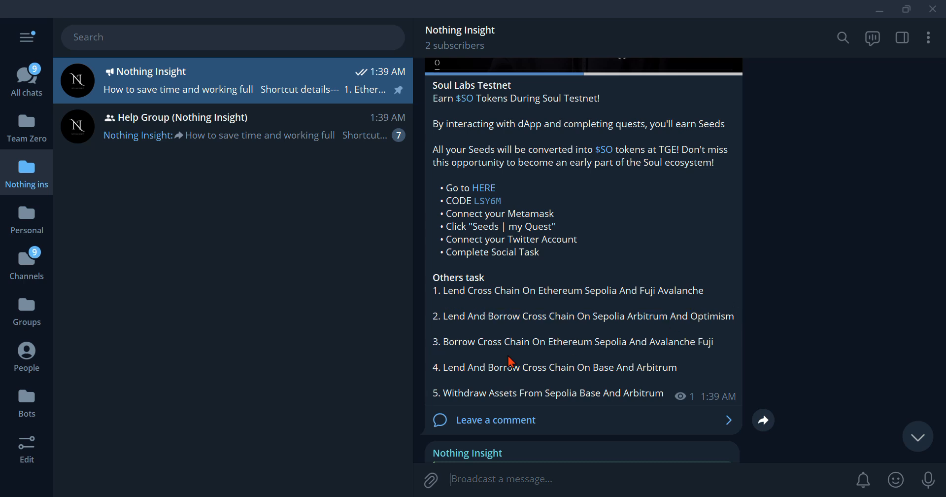
drag(458, 341, 702, 342)
drag(438, 367, 659, 368)
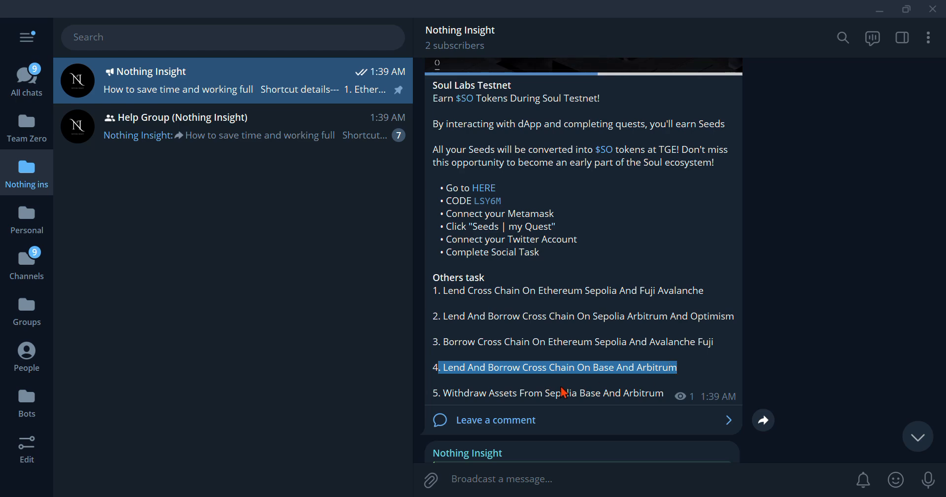
drag(451, 393, 601, 400)
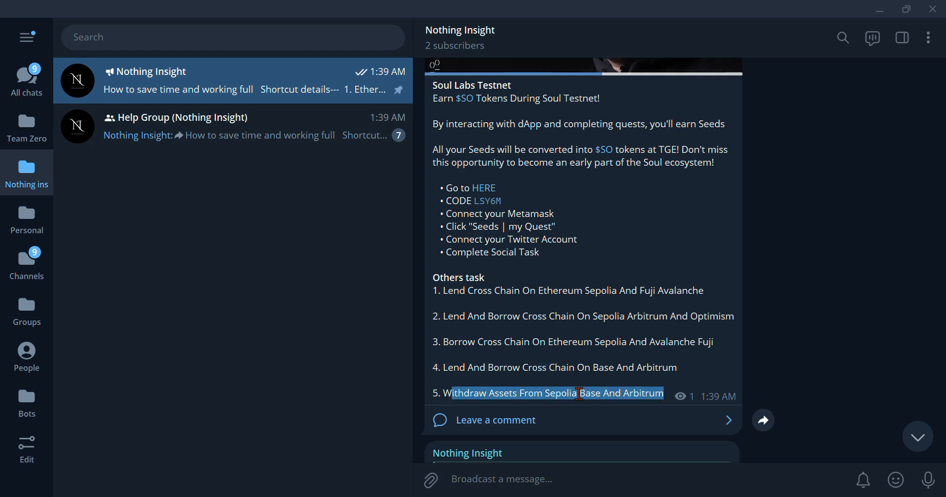
- Recheck the Twitter, social and Others task items, then bring up the Soul app page
scroll(581, 398, up, 1)
click(480, 358)
scroll(481, 368, down, 5)
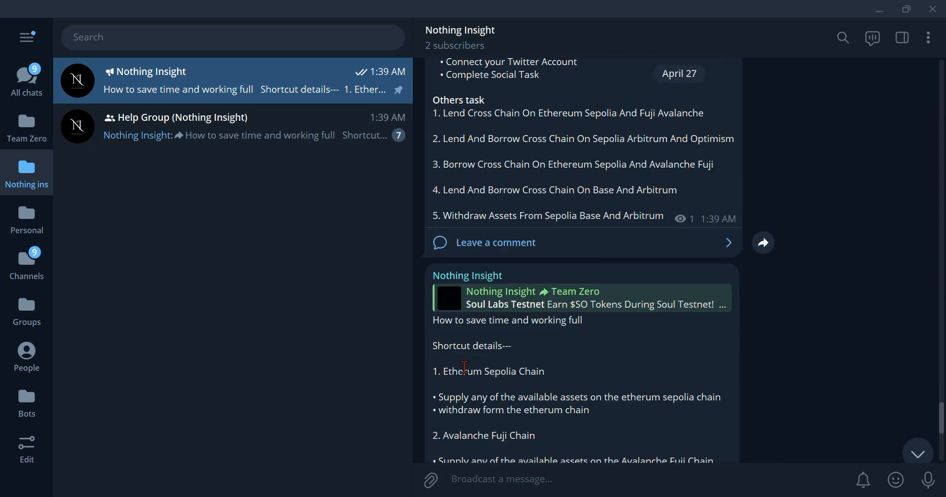
scroll(464, 367, up, 3)
scroll(479, 359, up, 1)
scroll(477, 357, down, 1)
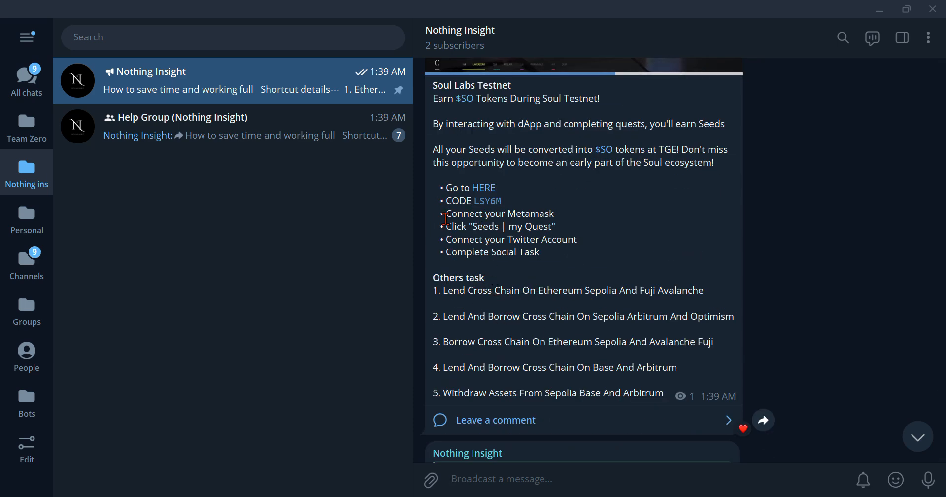
drag(439, 234, 475, 249)
drag(438, 290, 477, 387)
scroll(583, 246, up, 3)
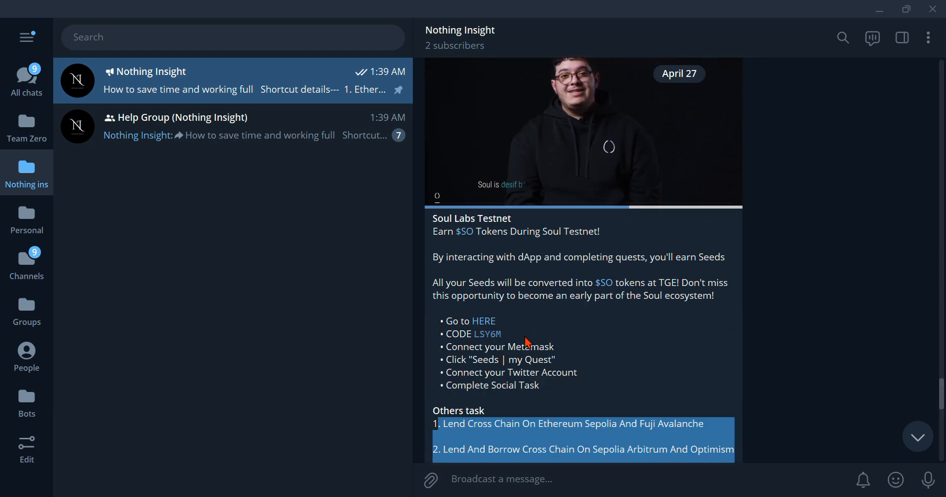
click(644, 496)
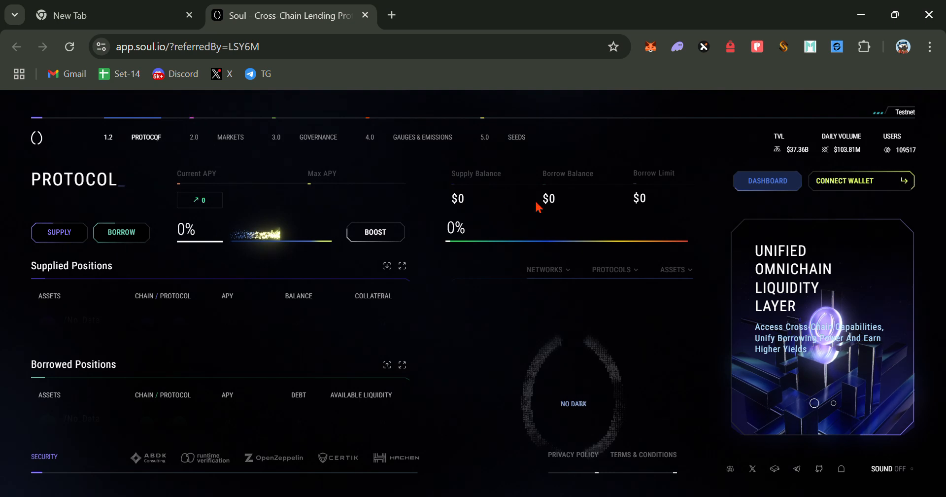
- Connect MetaMask to Soul, approving the site and the Avalanche Fuji network, retrying once
click(836, 185)
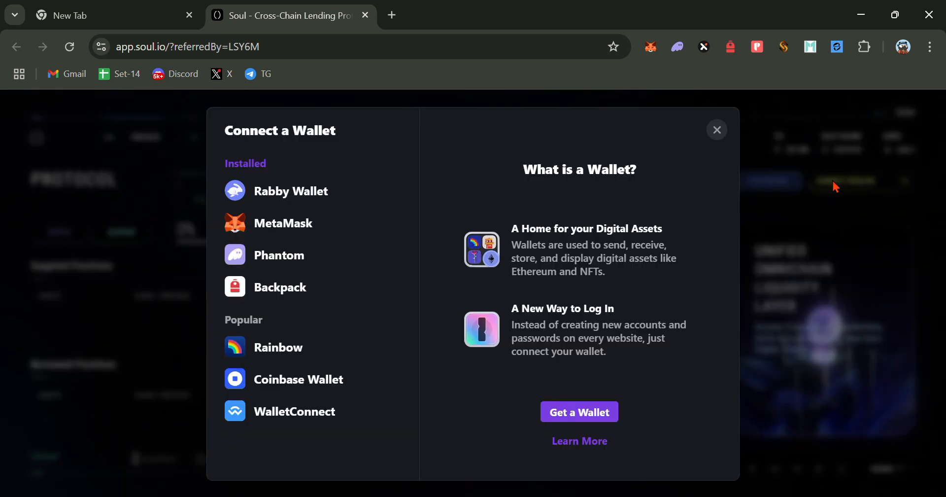
click(284, 221)
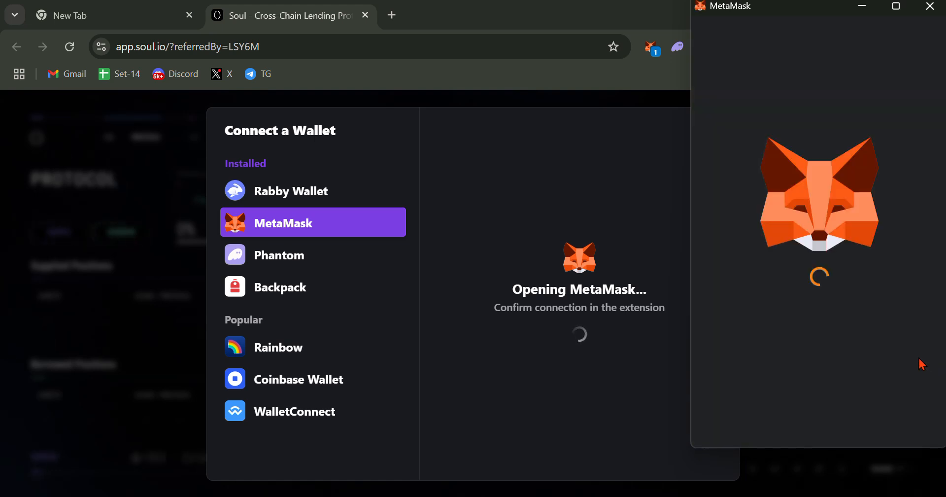
click(866, 427)
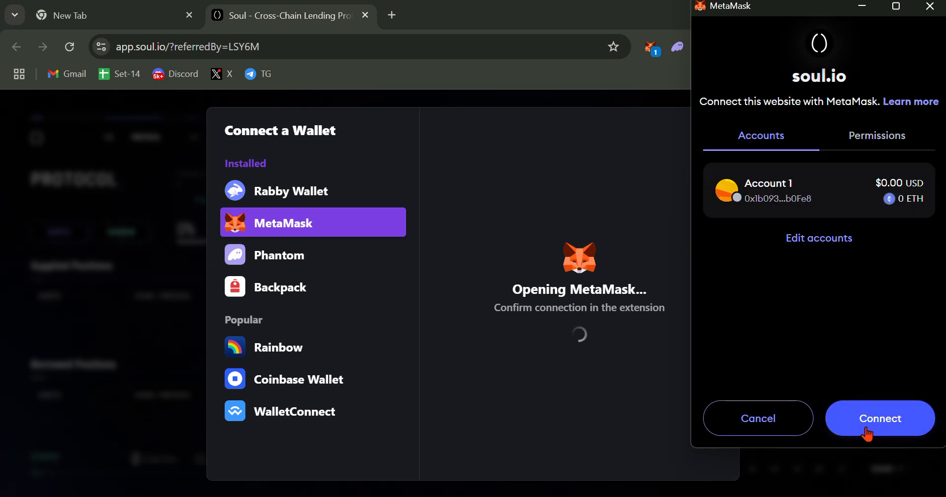
click(866, 428)
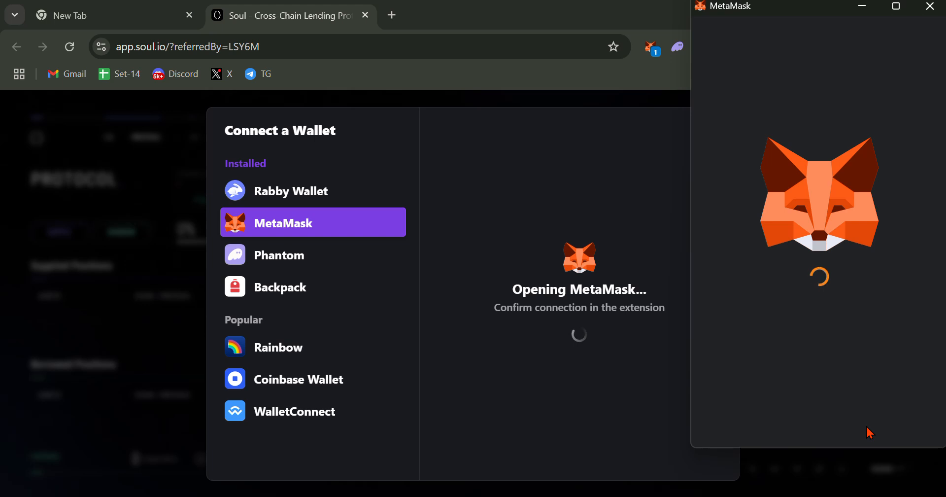
click(867, 421)
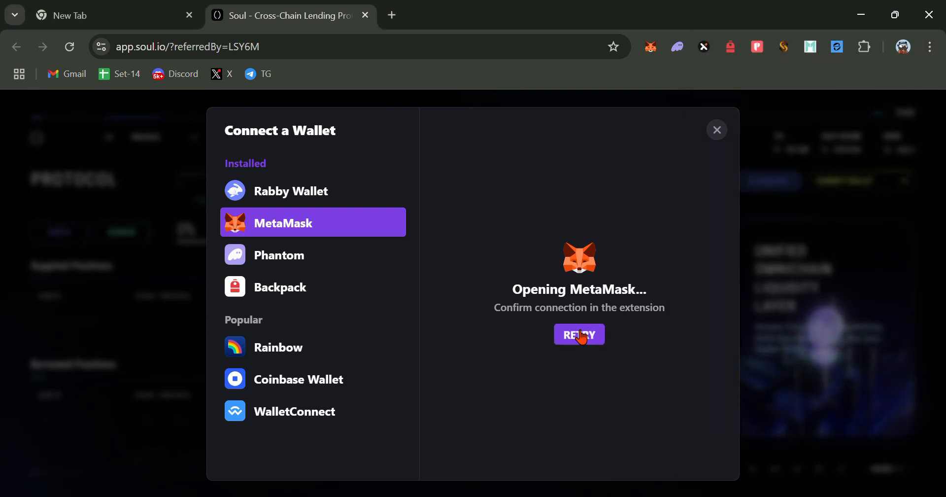
click(582, 337)
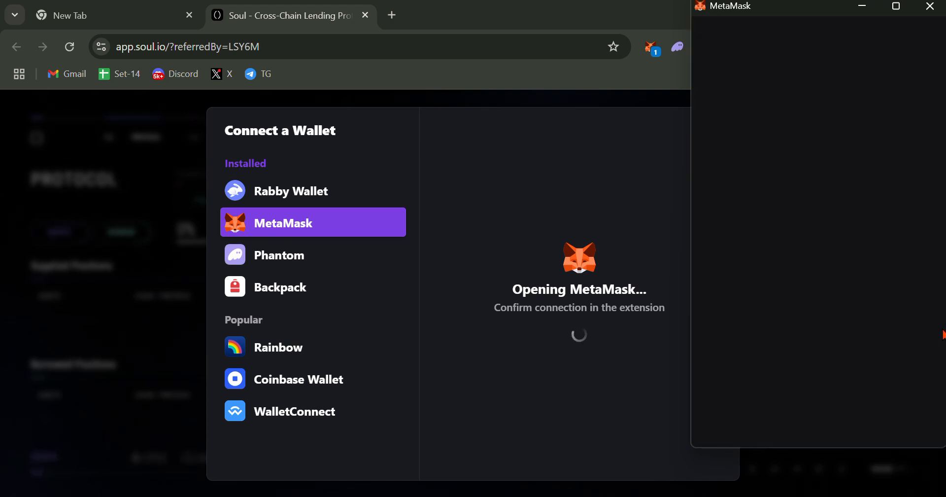
click(898, 425)
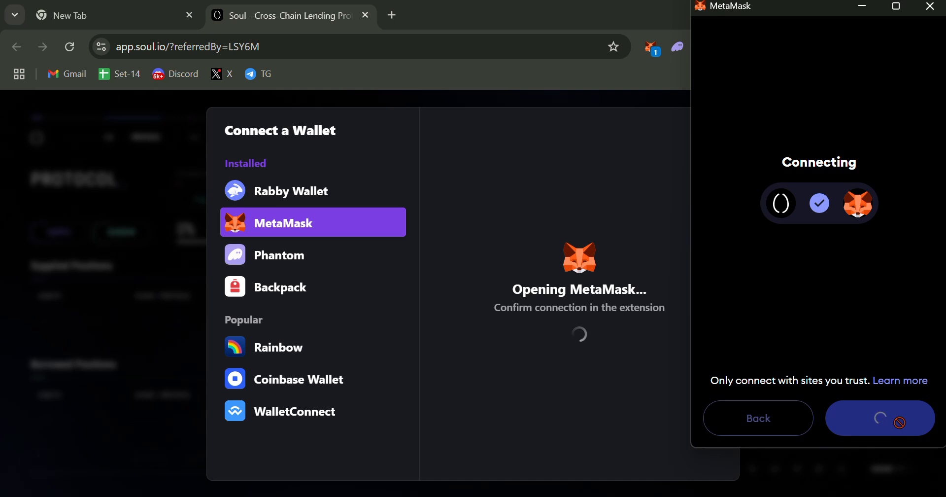
click(900, 427)
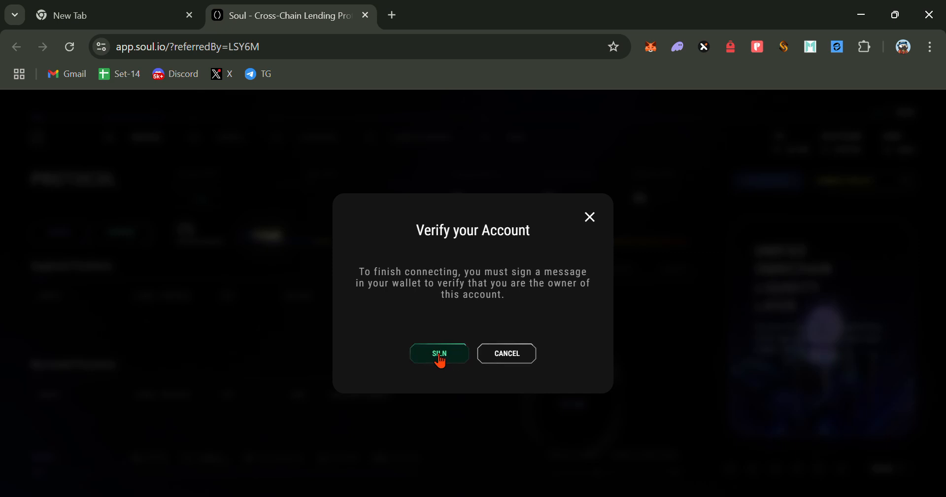
click(441, 358)
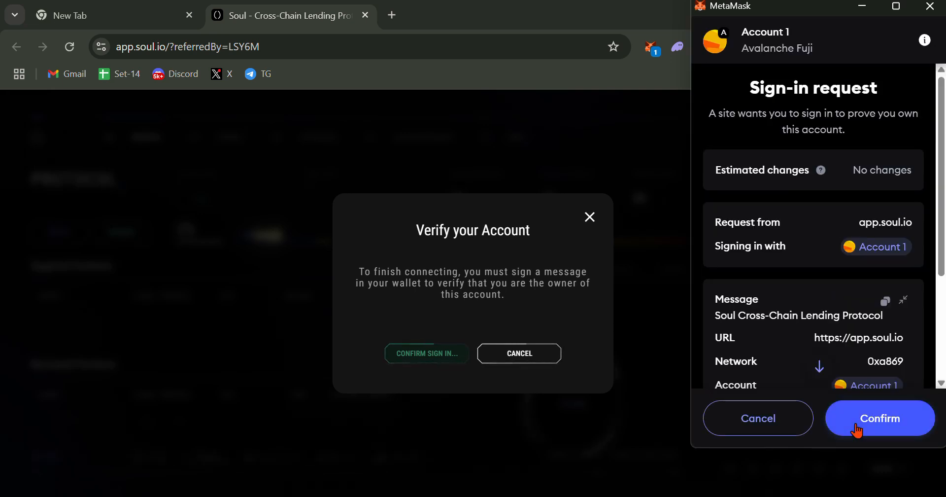
click(856, 430)
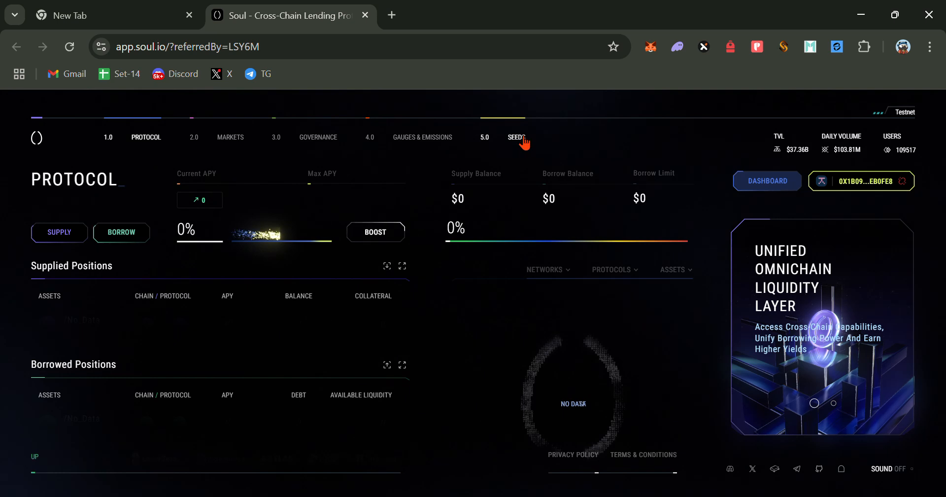
- Go to Seeds, show the quests list and expand Quest 1's tasks
click(519, 143)
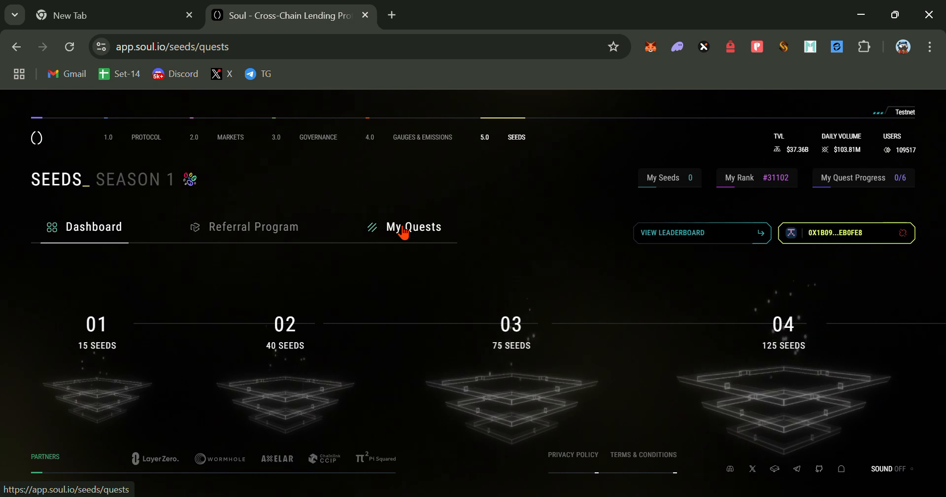
click(403, 232)
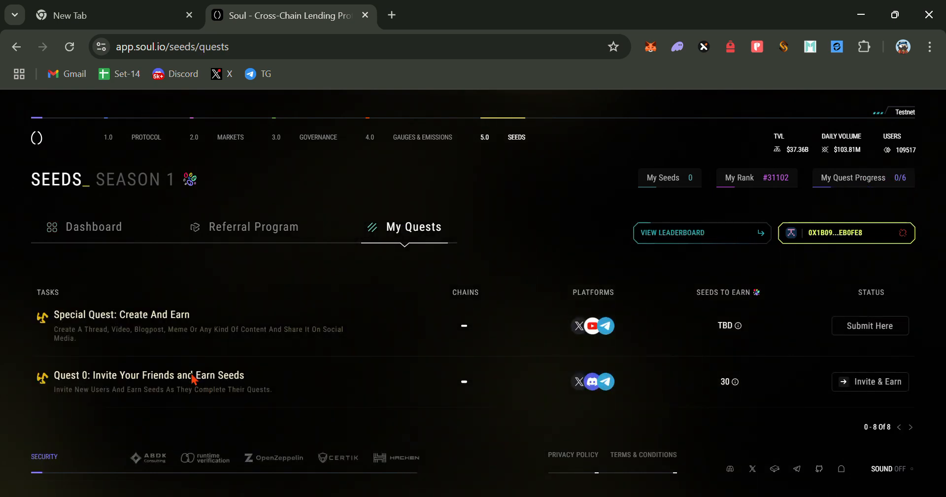
scroll(201, 387, down, 5)
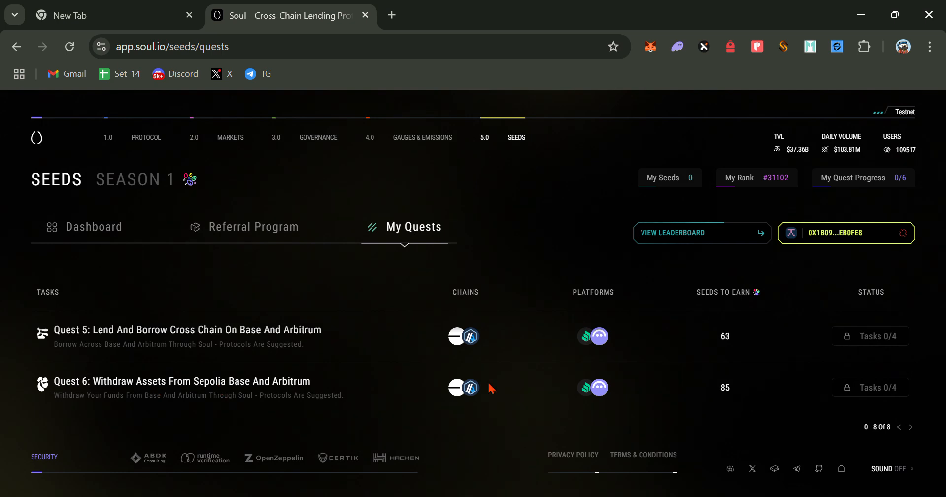
scroll(493, 388, up, 6)
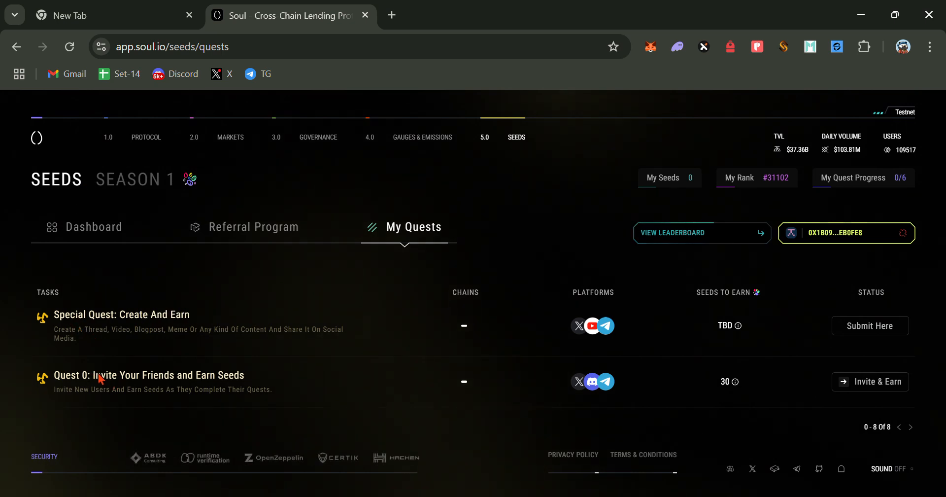
scroll(790, 344, down, 3)
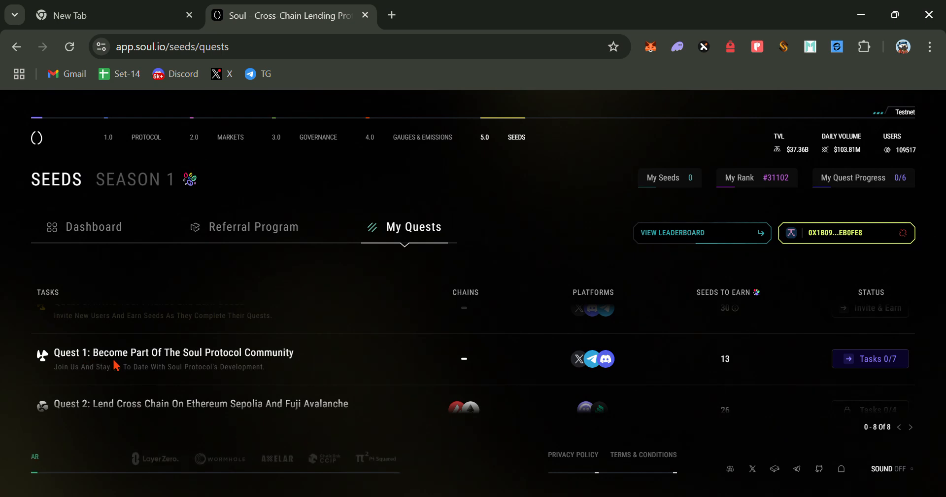
click(887, 364)
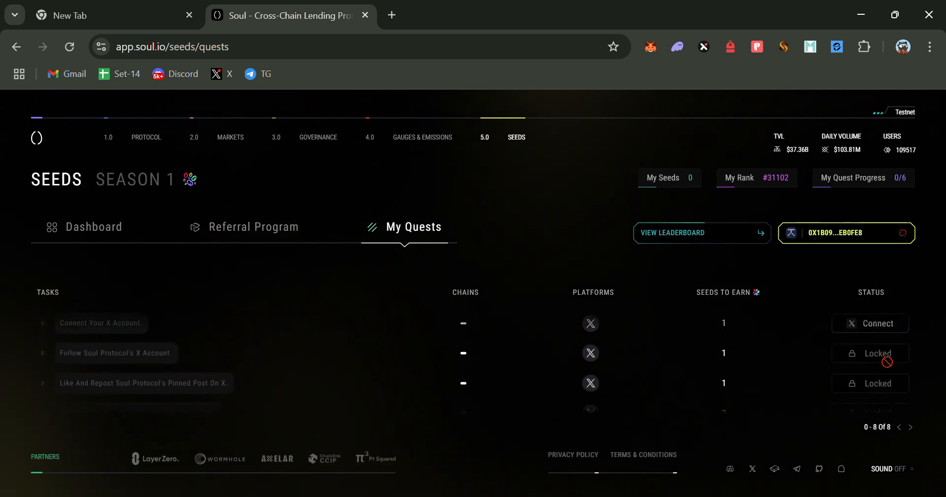
scroll(877, 369, down, 1)
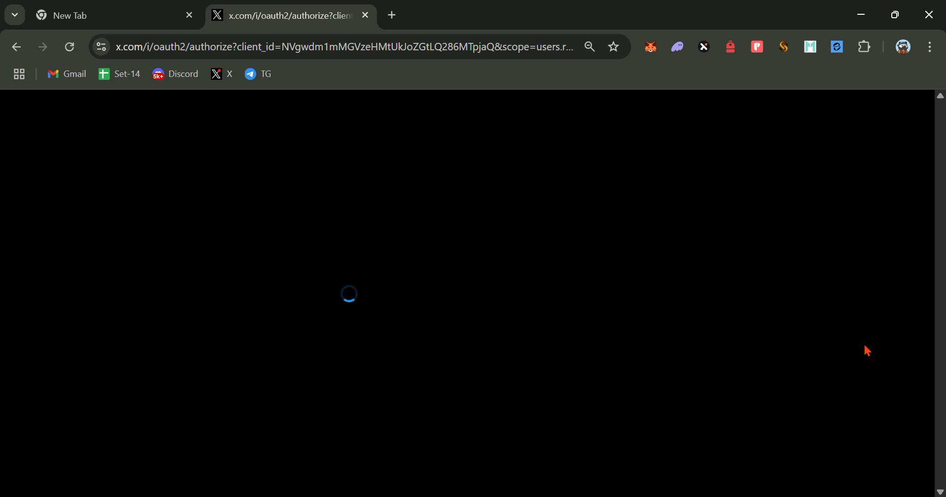
- Authorize the Soul app on the X account to return to Soul's quests page
click(469, 423)
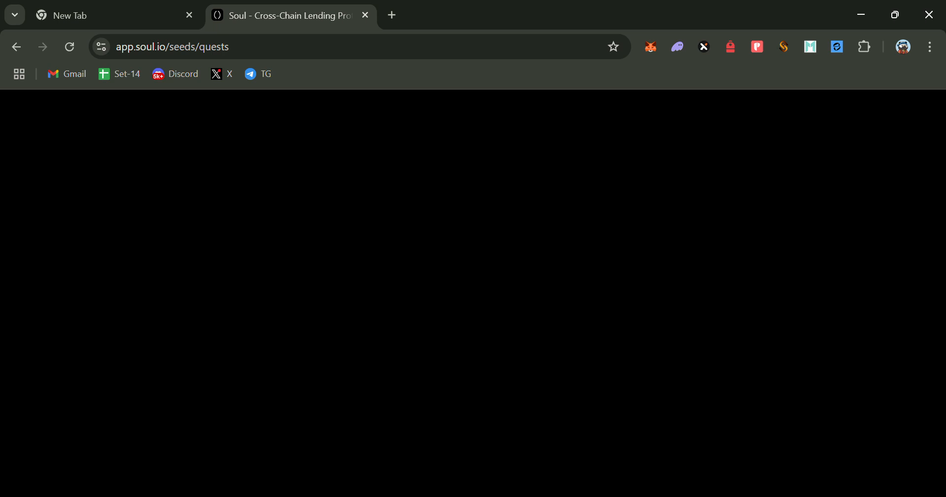
- Expand Quest 1, launch the follow task, follow Soul Labs on X, and return to Soul
mouse_move(613, 495)
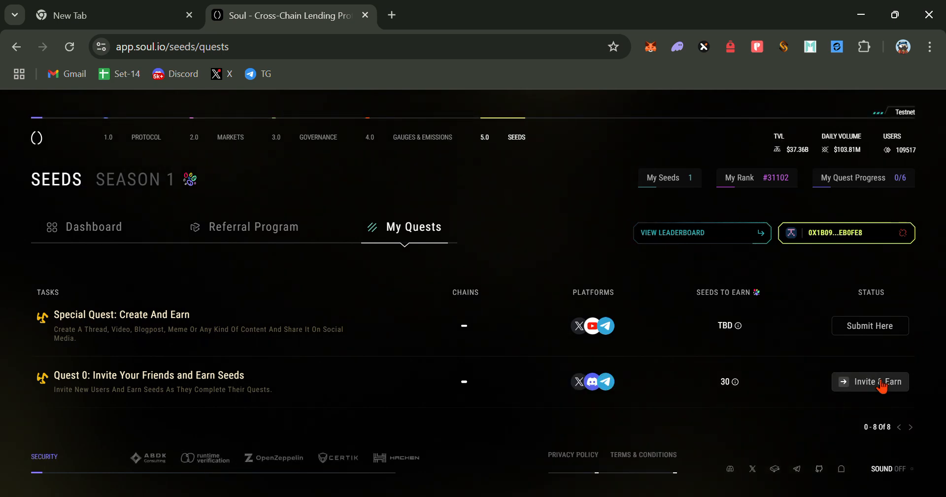
scroll(766, 376, down, 3)
scroll(866, 363, up, 3)
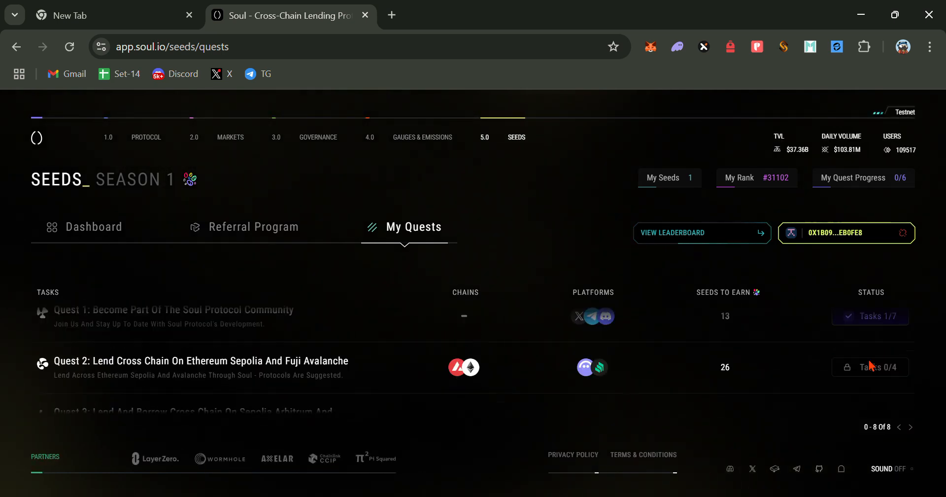
scroll(869, 365, down, 2)
click(867, 362)
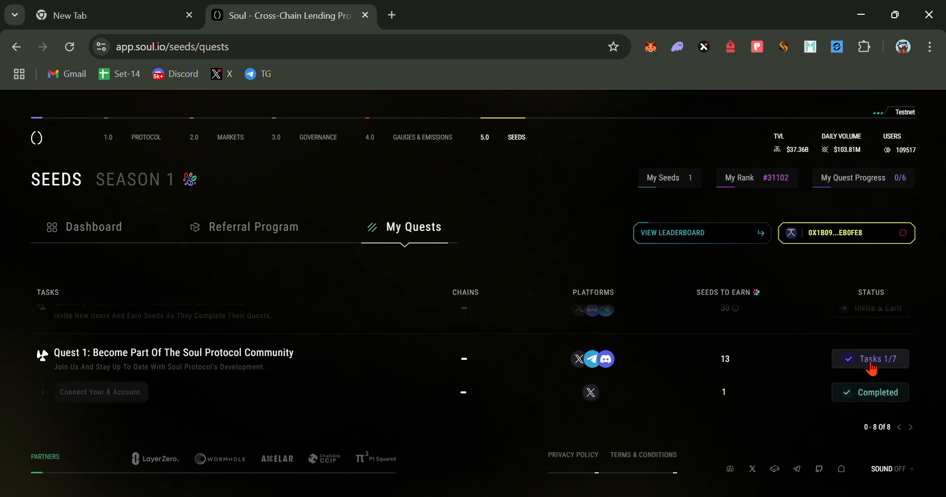
scroll(871, 397, down, 2)
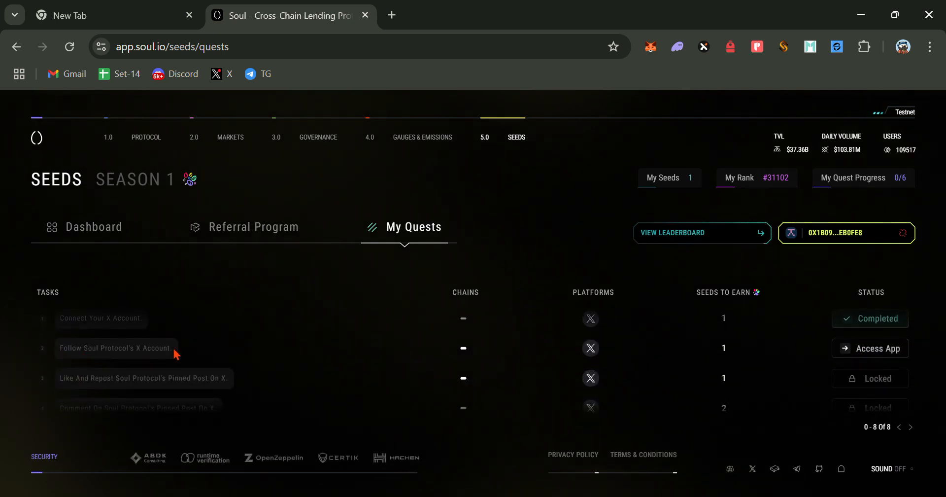
click(880, 351)
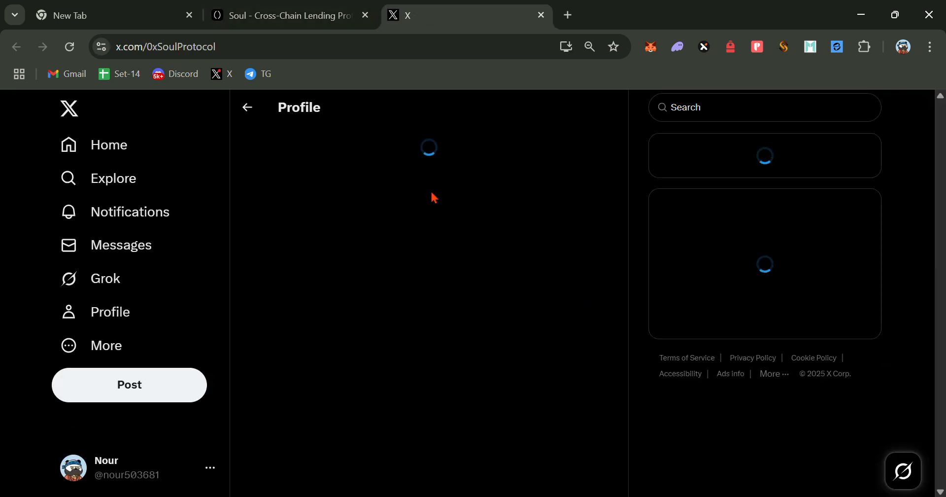
click(589, 283)
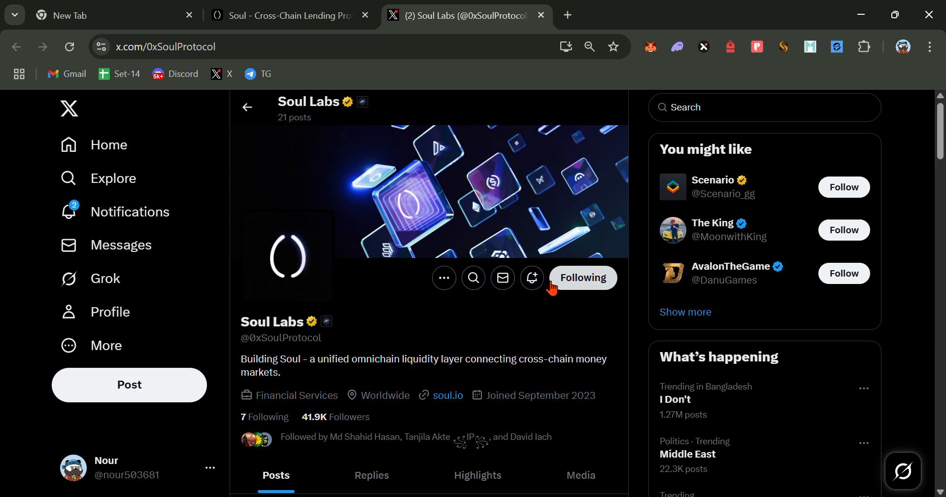
click(278, 15)
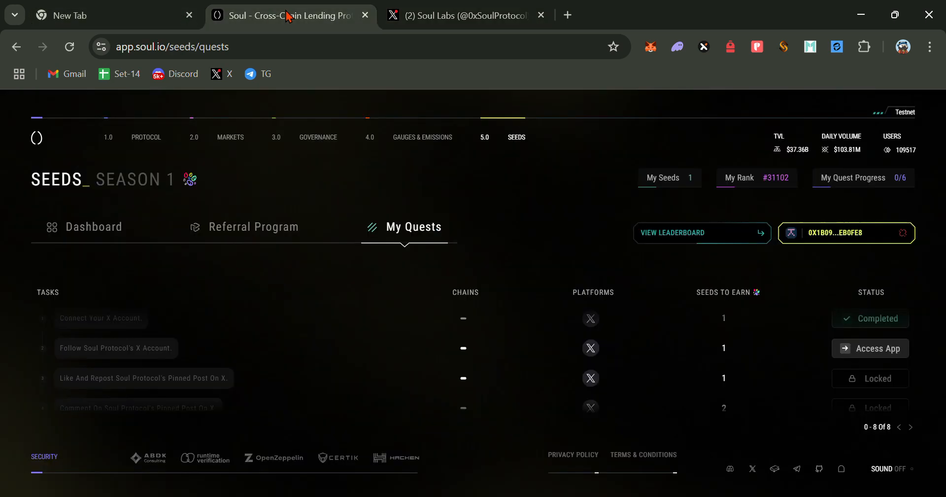
- Verify the follow task as Completed and launch the like-and-repost task on X
click(897, 356)
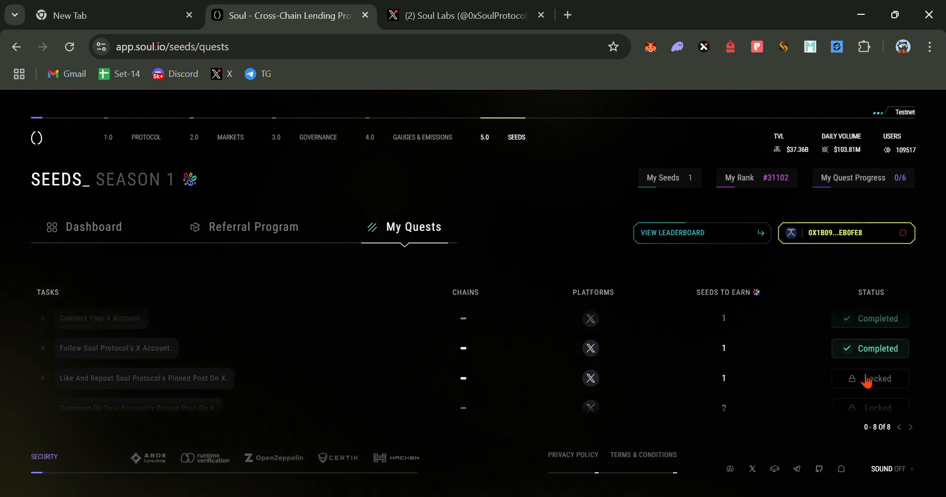
click(868, 380)
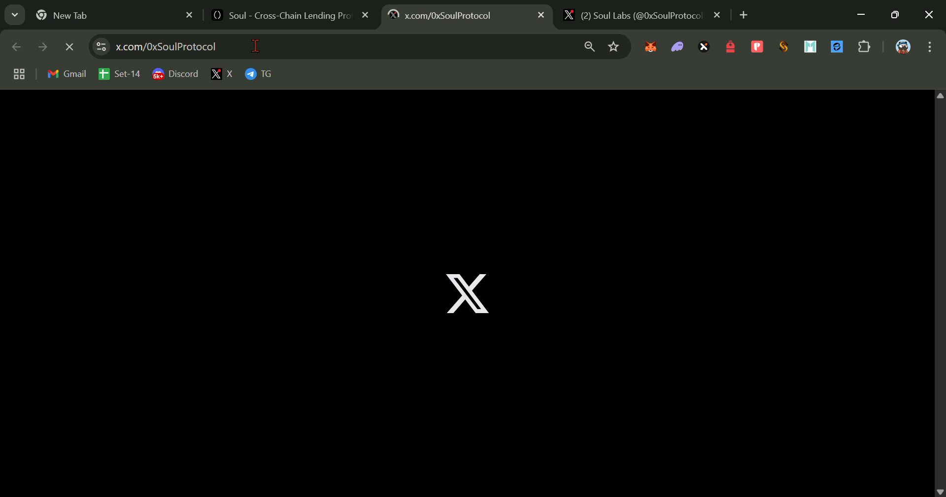
click(288, 20)
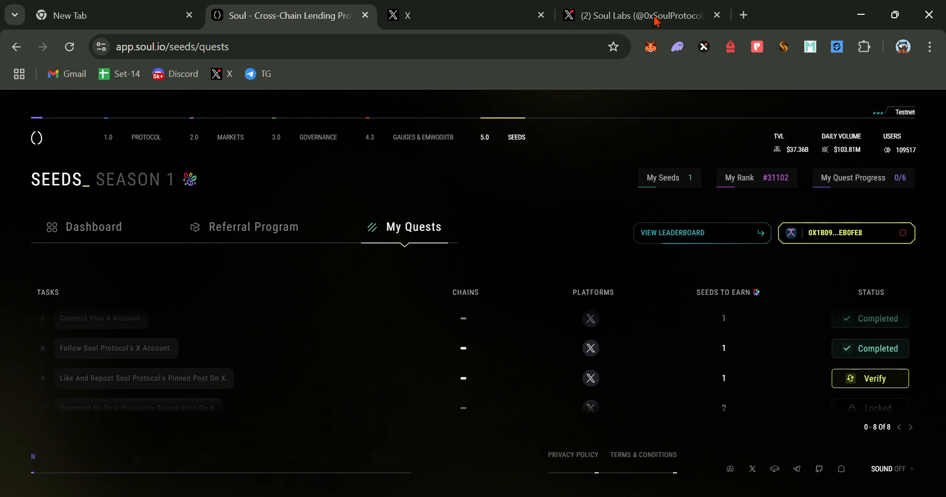
click(684, 22)
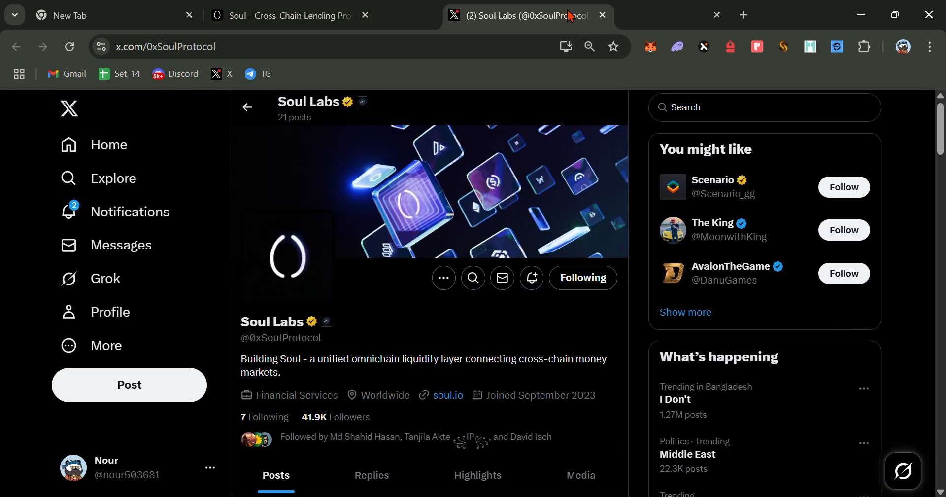
- Like and repost Soul Labs' pinned Testnet launch post
scroll(524, 363, down, 6)
scroll(463, 356, down, 3)
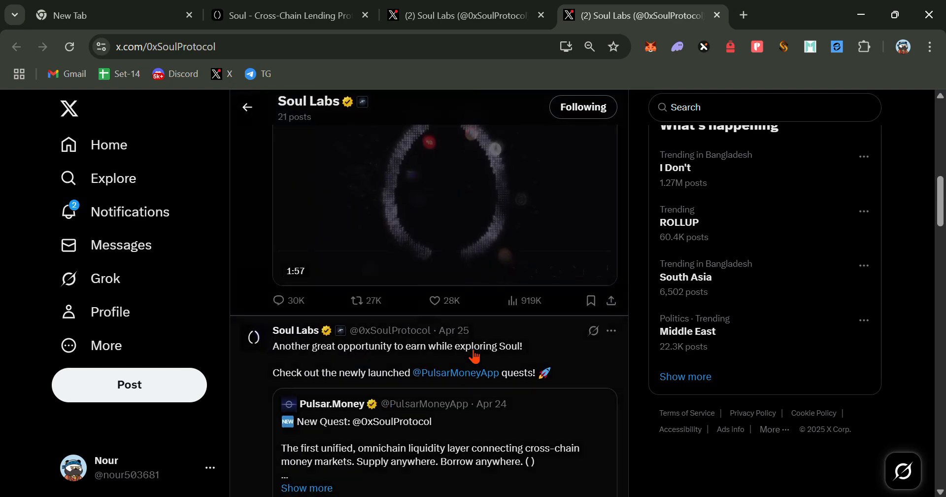
scroll(475, 355, up, 5)
scroll(499, 330, down, 3)
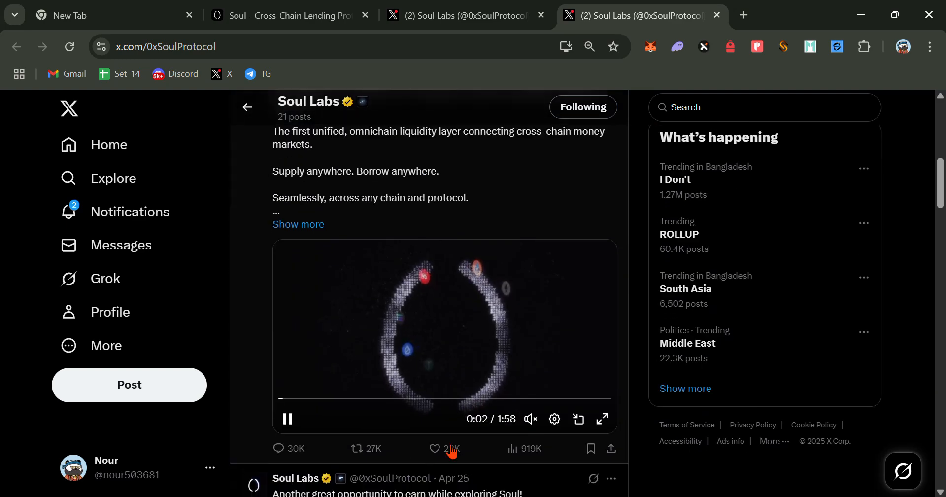
click(435, 447)
click(377, 449)
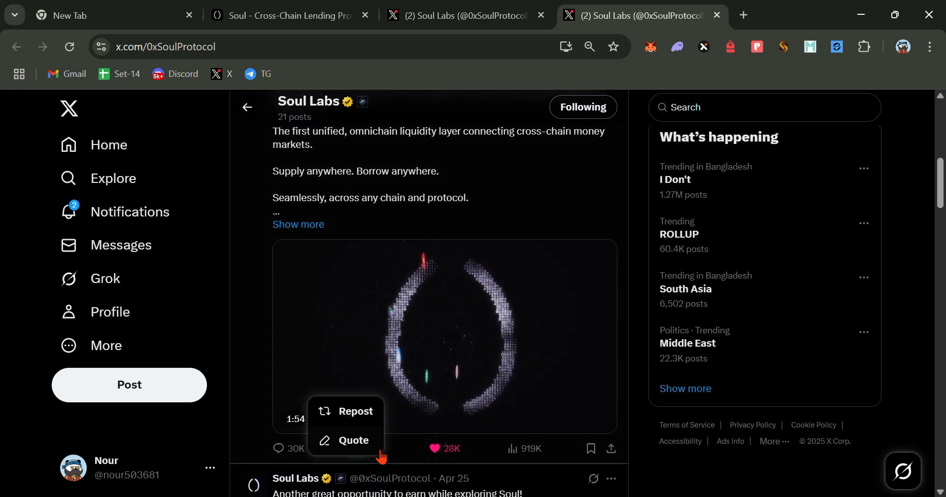
click(340, 411)
- Reply "nice project" under the pinned post, then go back to Soul
click(301, 450)
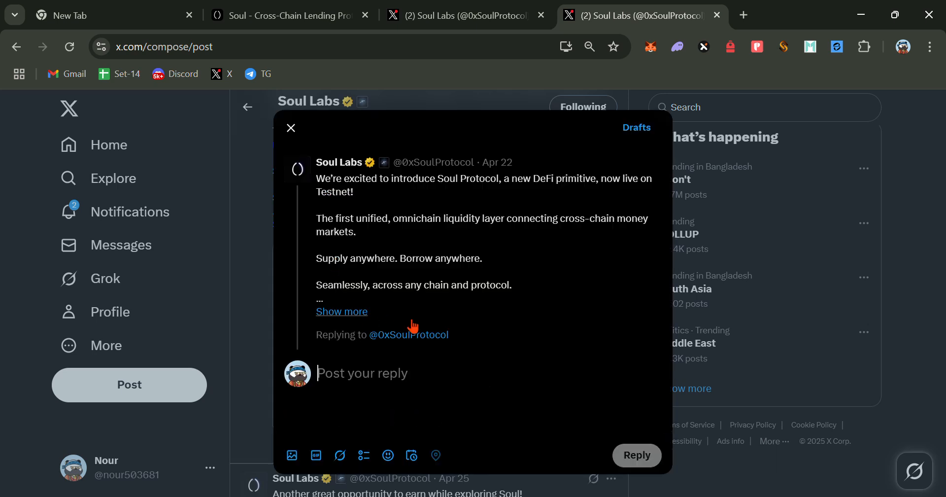
text(nice p)
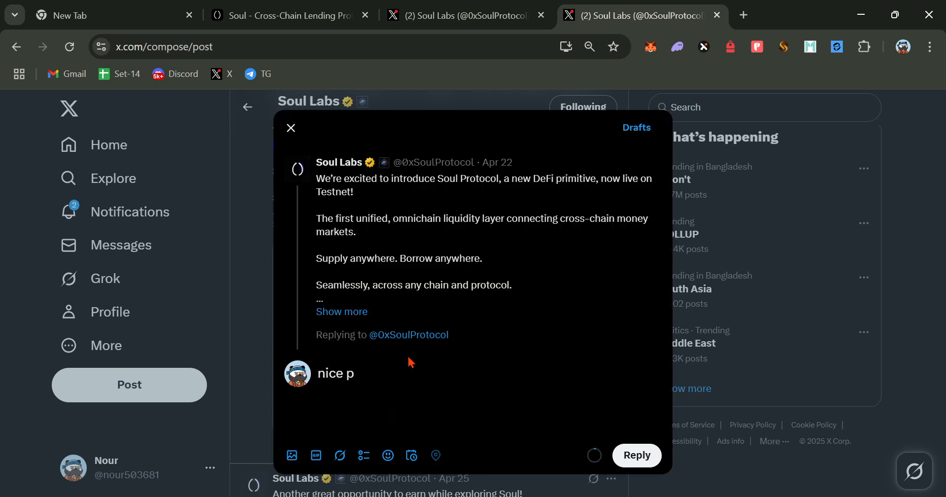
text(rojec)
click(637, 454)
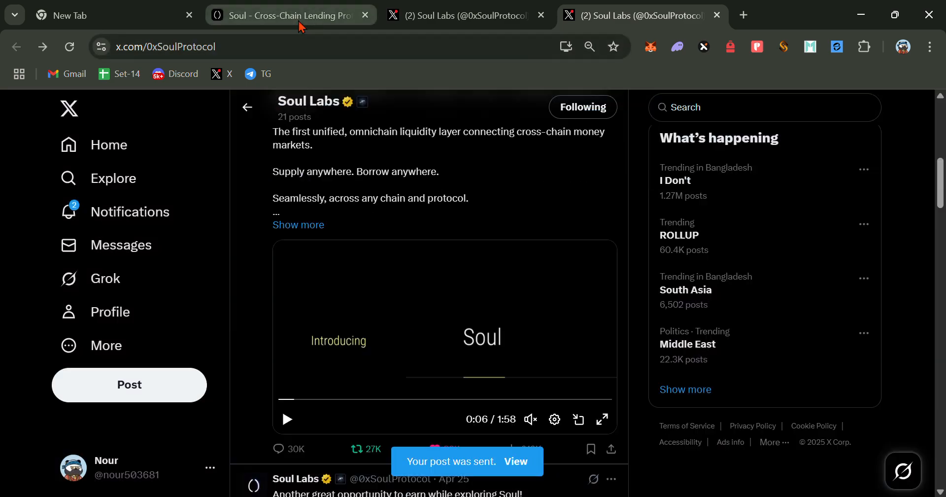
click(298, 22)
- Verify the like-and-repost task as Completed and scroll to the remaining locked tasks
click(890, 380)
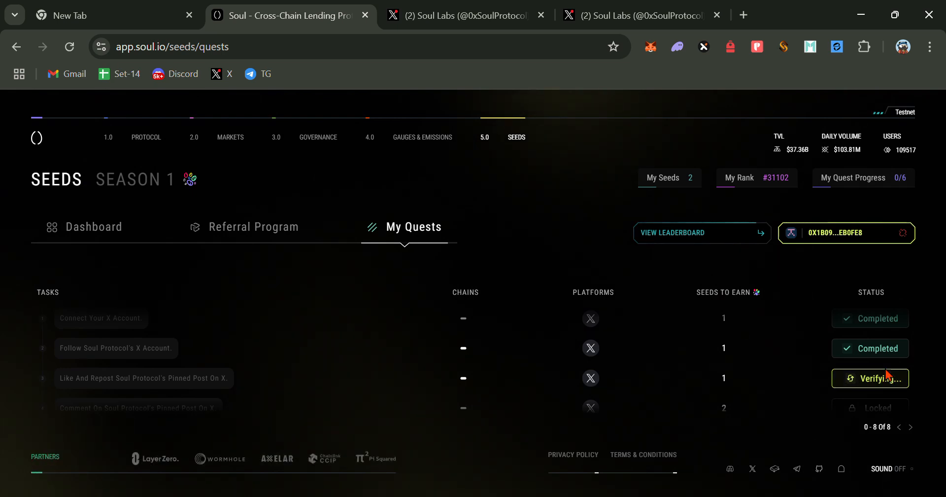
scroll(886, 370, down, 2)
scroll(886, 370, up, 2)
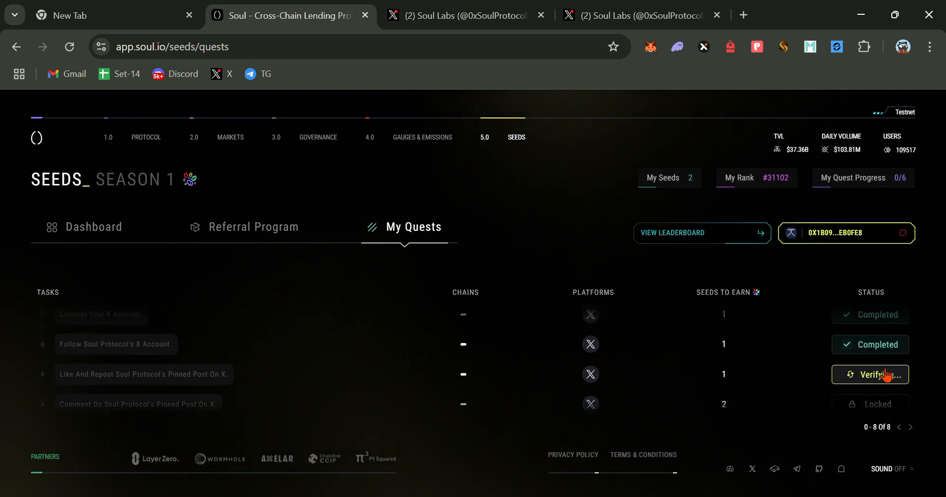
scroll(891, 362, down, 2)
scroll(891, 362, up, 2)
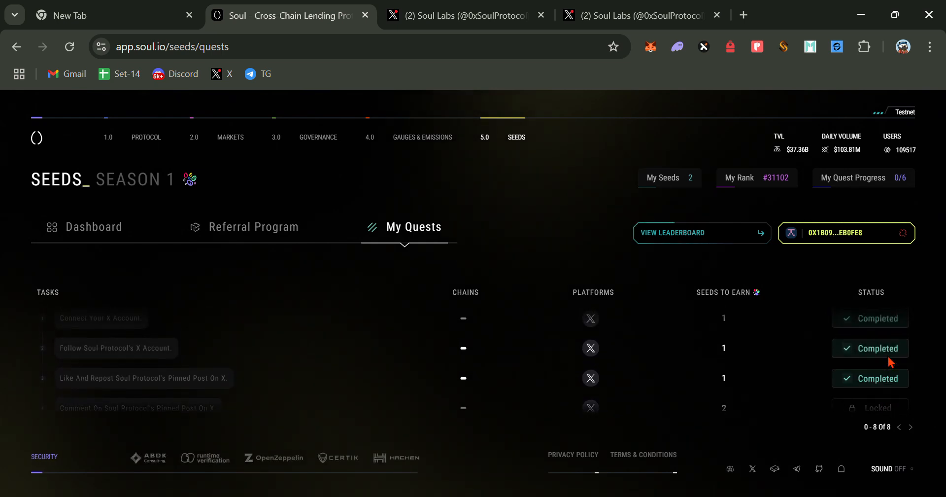
scroll(891, 362, down, 3)
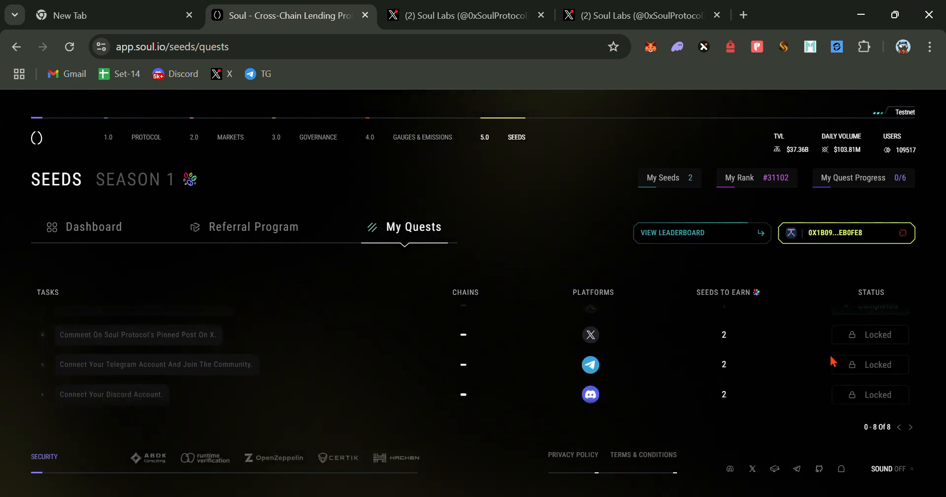
scroll(866, 339, up, 3)
scroll(877, 338, down, 3)
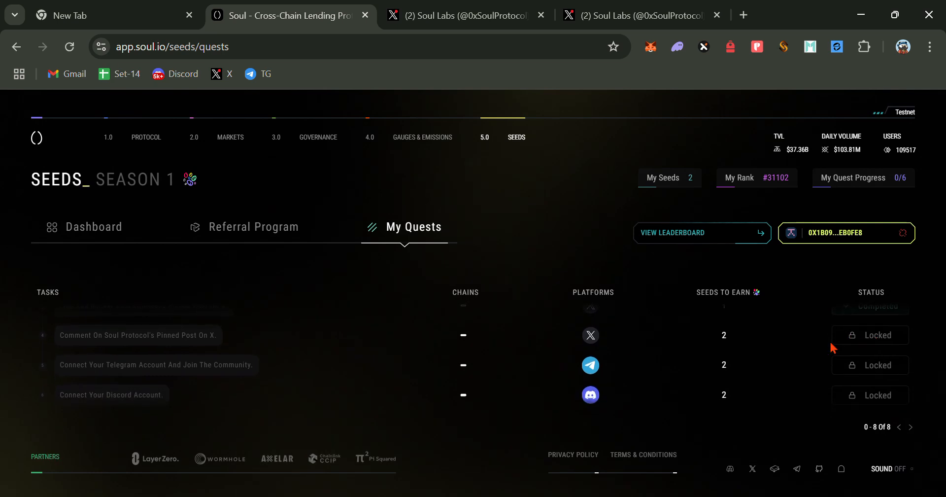
- Open Soul Protocol's X page for the comment task and verify it as Completed in Soul
click(855, 334)
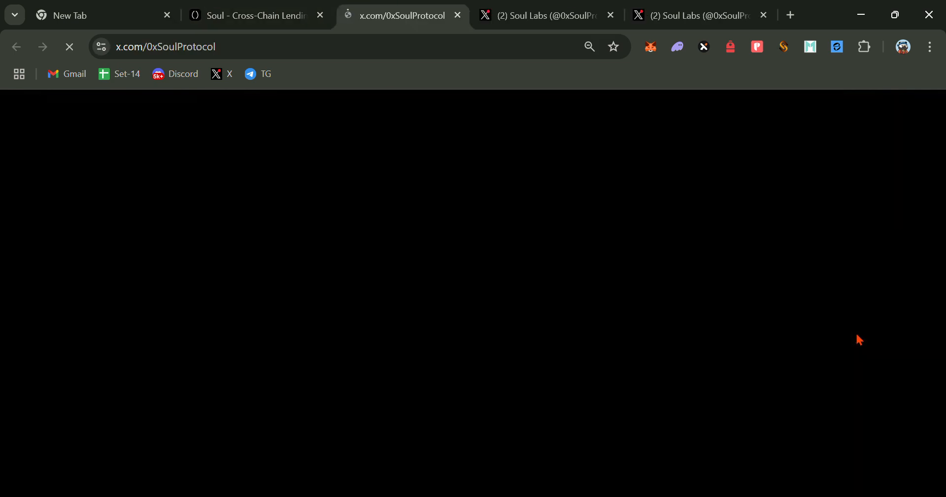
click(246, 15)
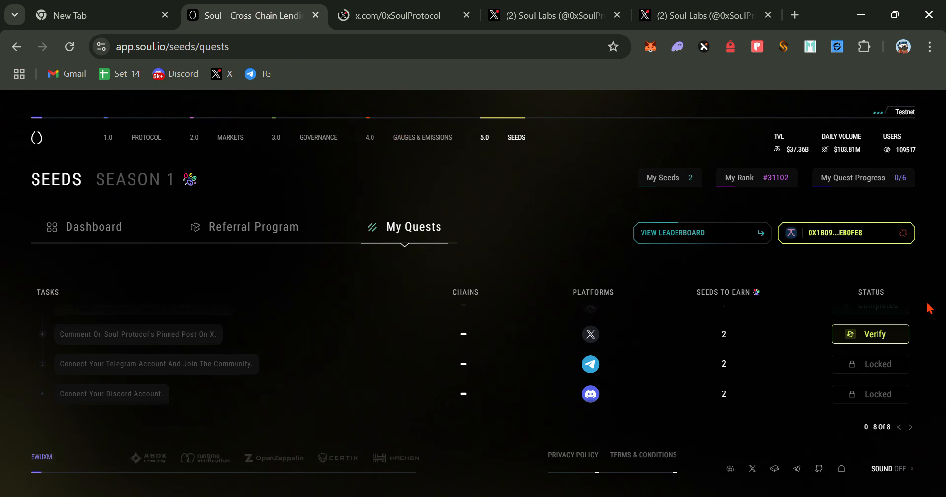
click(860, 337)
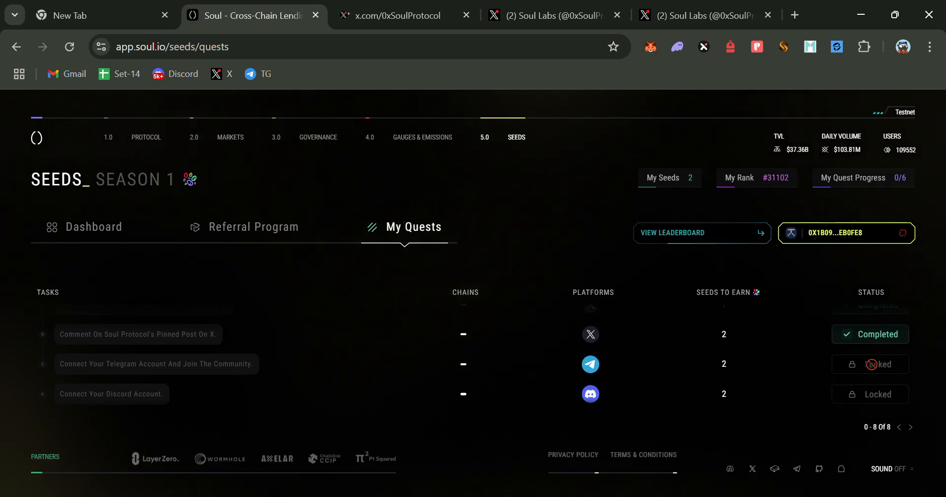
click(869, 364)
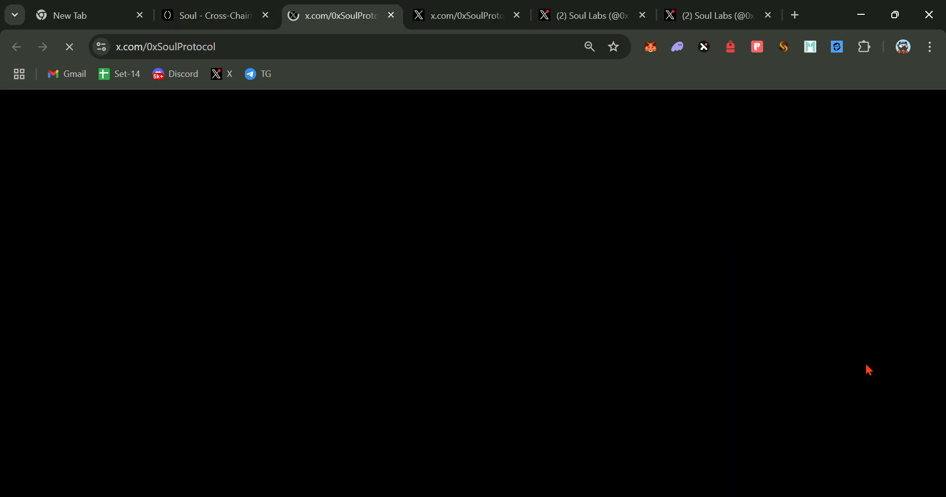
click(202, 15)
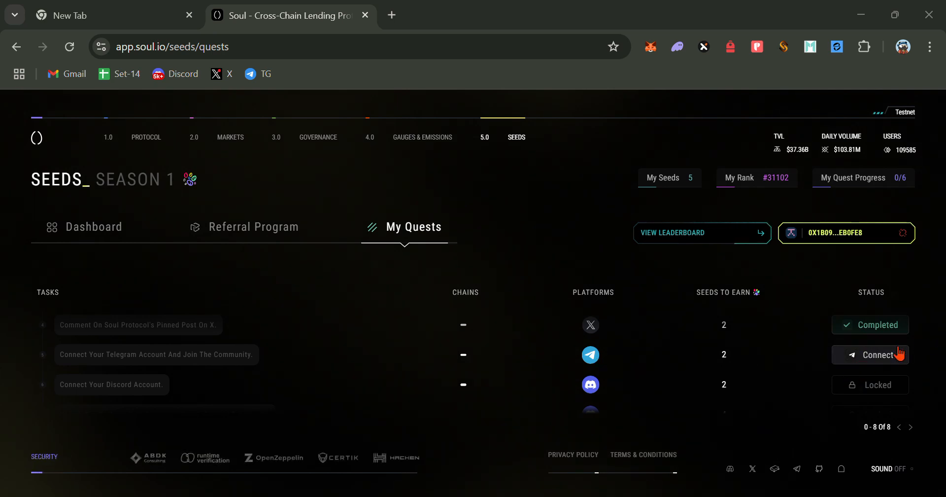
- Copy the Telegram verification code and open the Soul Verification Bot link in a new tab
click(871, 352)
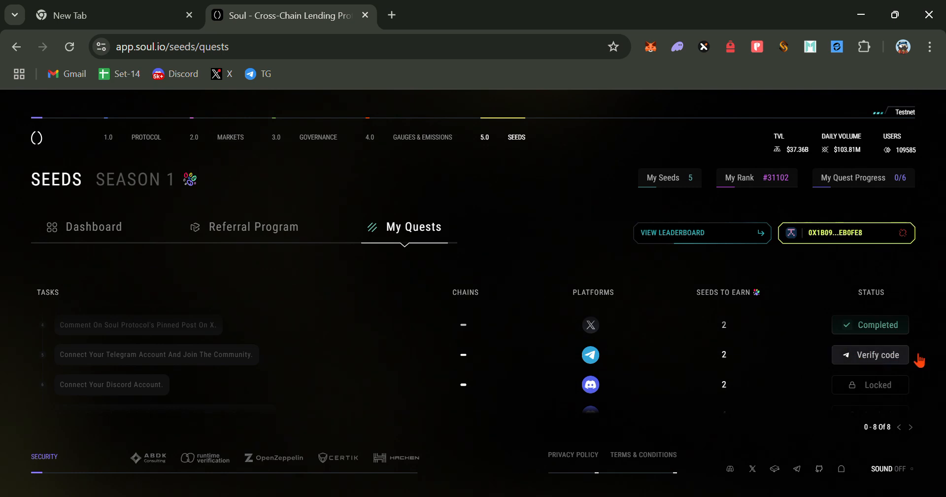
click(893, 358)
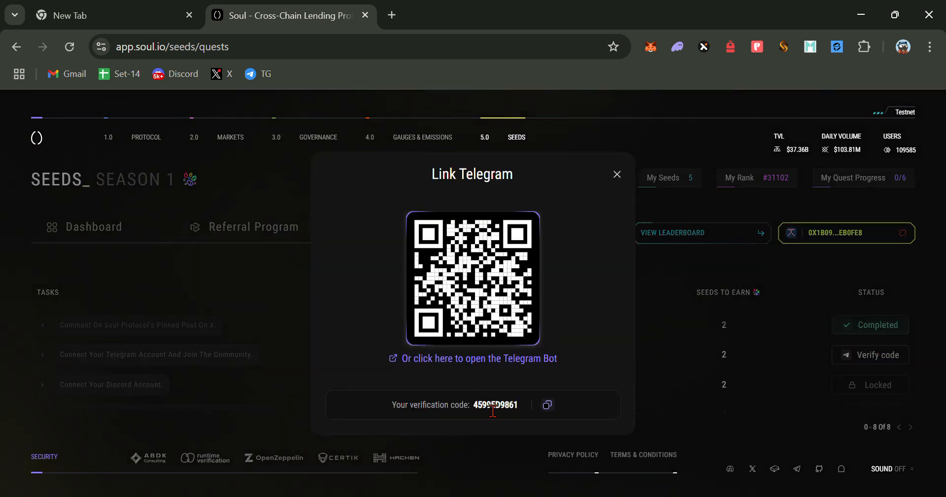
drag(473, 404, 513, 403)
click(548, 406)
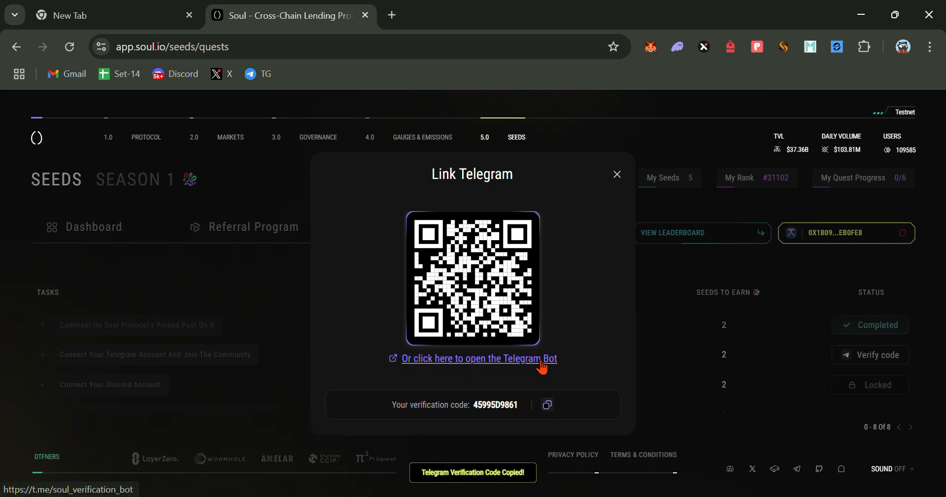
click(520, 361)
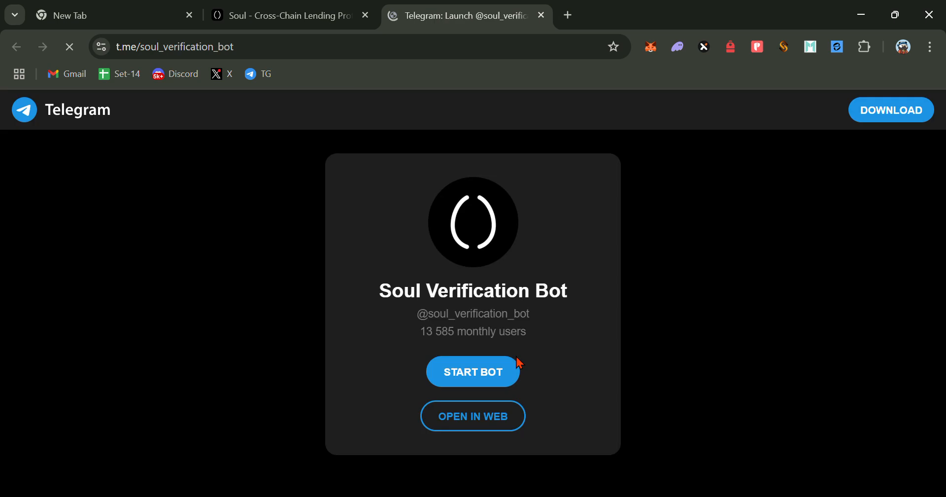
- In Telegram Web, send /verify with the copied code to the Soul Verification Bot and join Soul Protocol | Main Chat
click(592, 186)
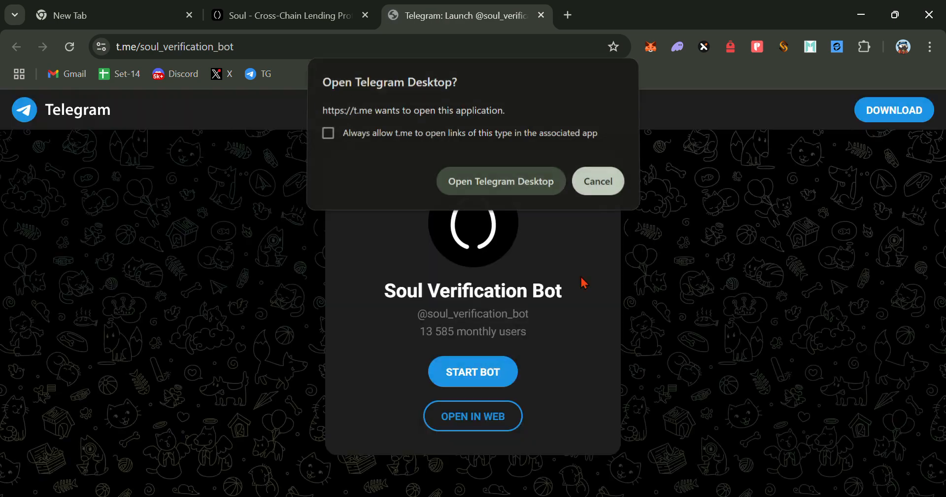
click(500, 418)
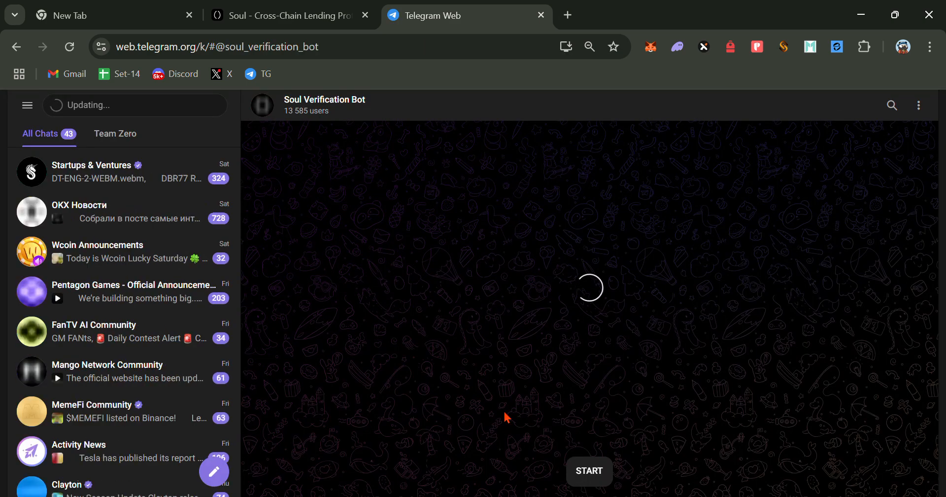
click(590, 470)
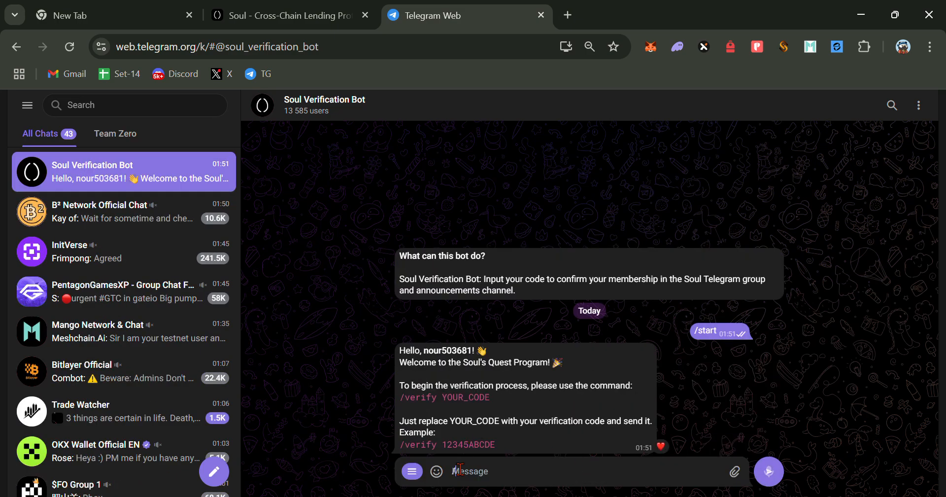
text(/verify 4995D9861)
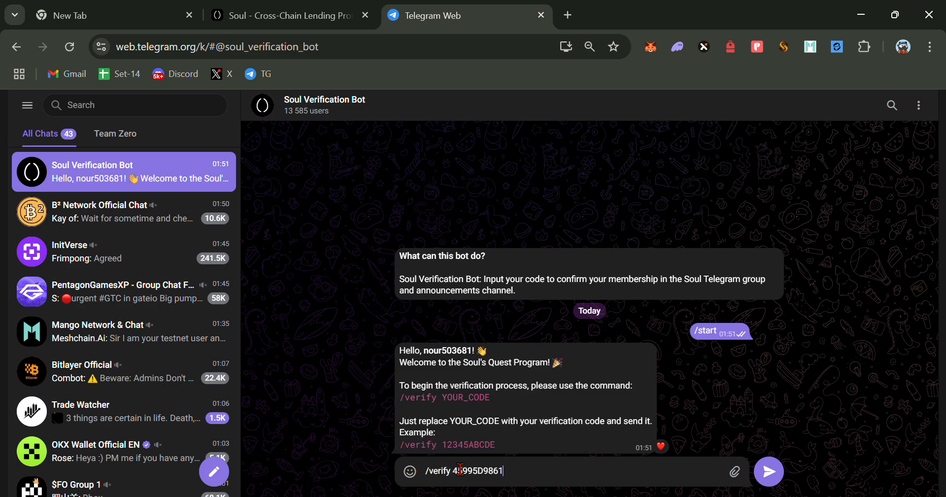
text(45995D9861)
key(Return)
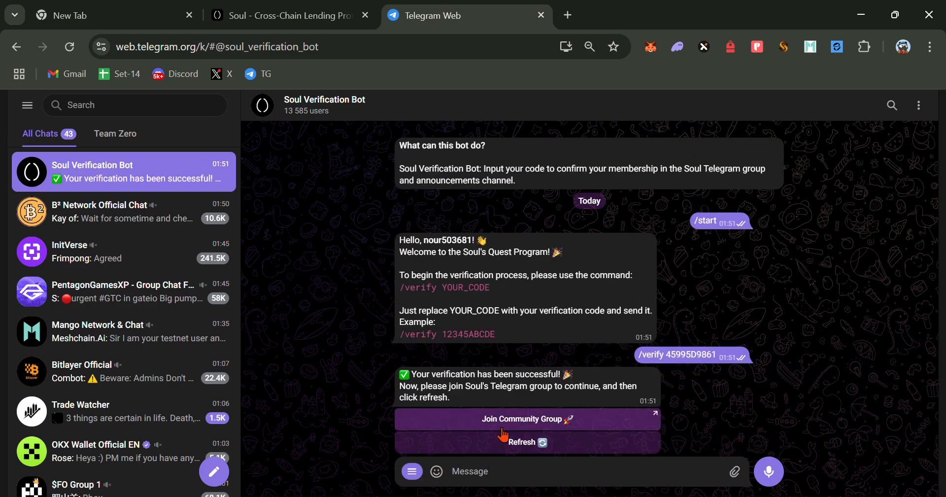
click(502, 424)
click(551, 363)
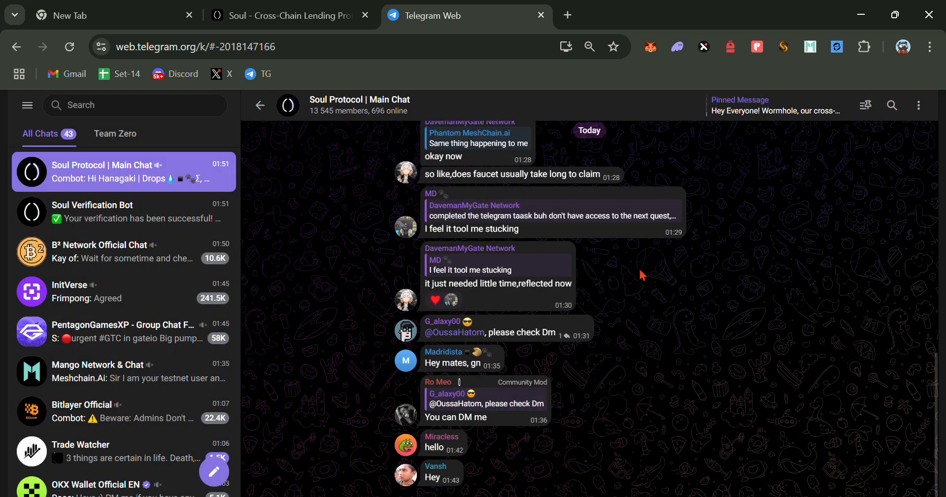
- Pass the group's not-a-bot check, post 'hh' in Soul Protocol | Main Chat, and return to Soul
click(563, 407)
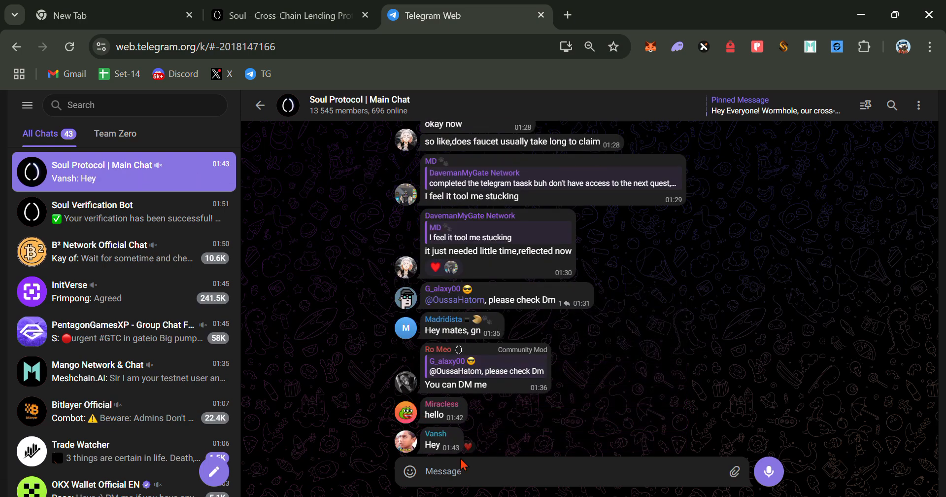
text(hhh)
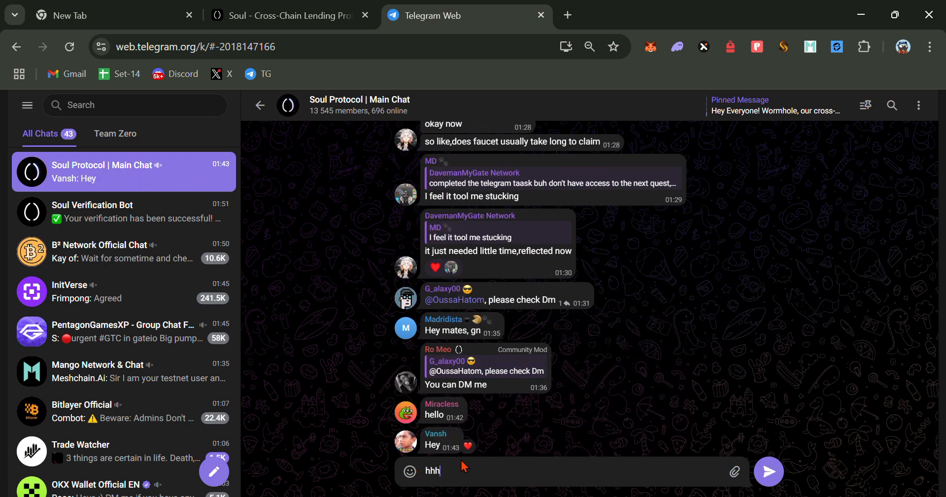
key(Return)
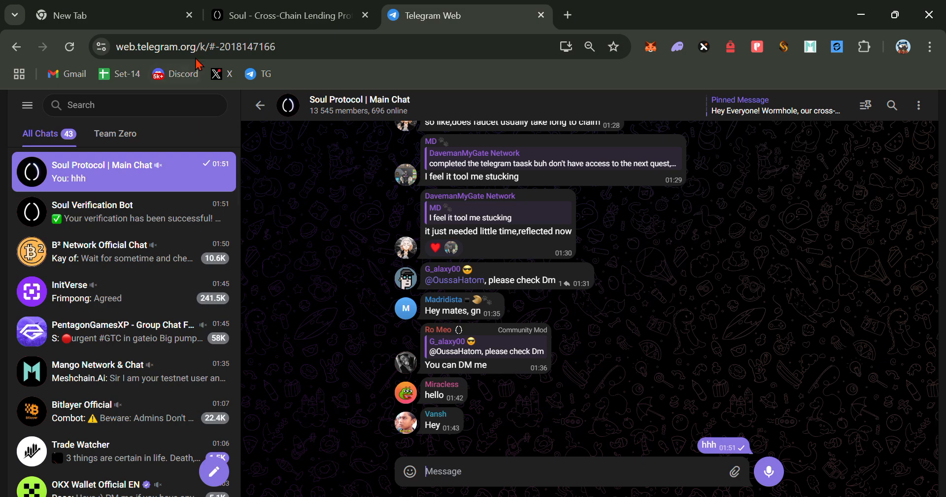
click(284, 15)
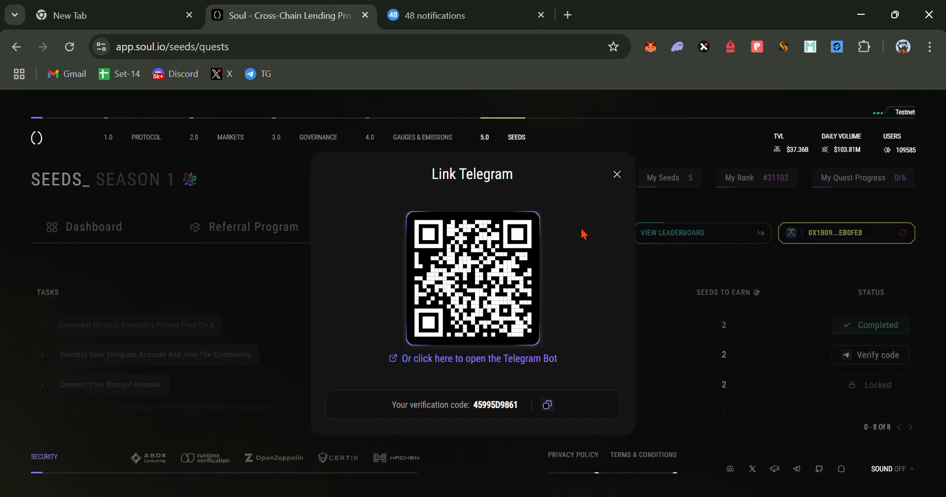
- Close the Link Telegram dialog so the quest shows Completed with 7 Seeds, then connect Discord
drag(474, 405, 501, 405)
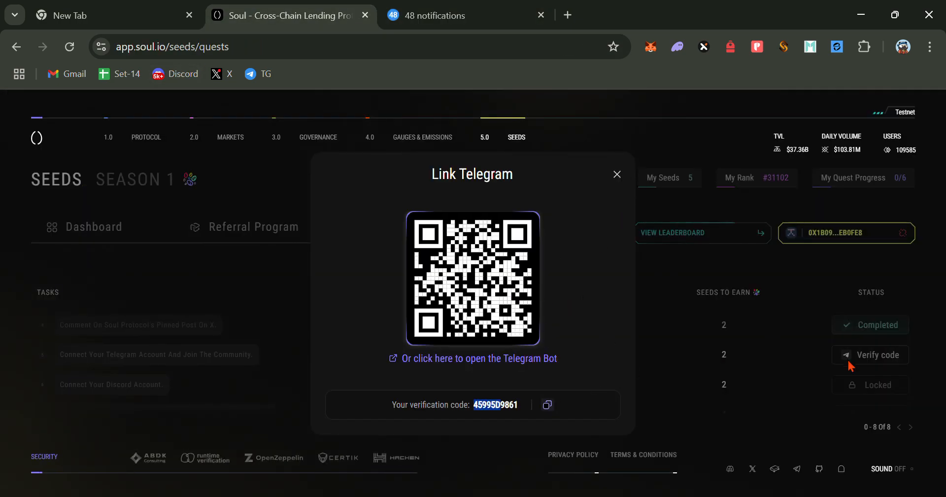
click(617, 175)
scroll(690, 389, down, 2)
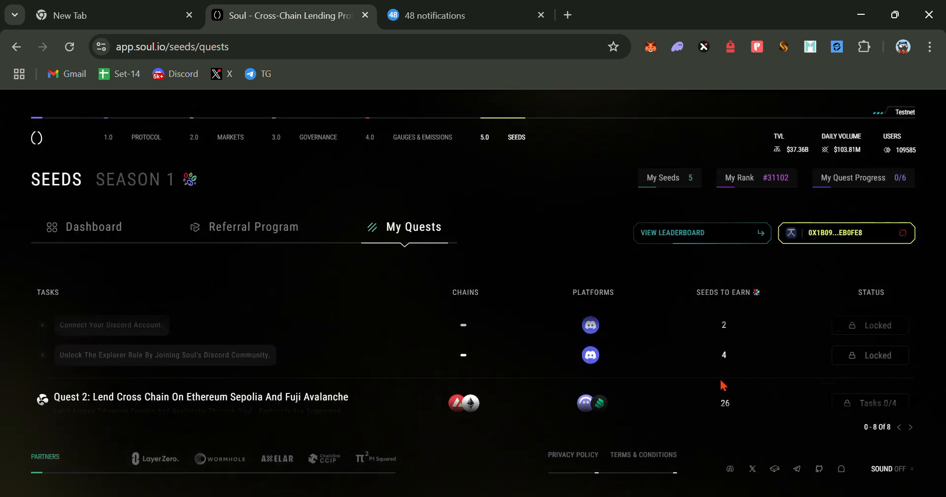
scroll(851, 363, up, 2)
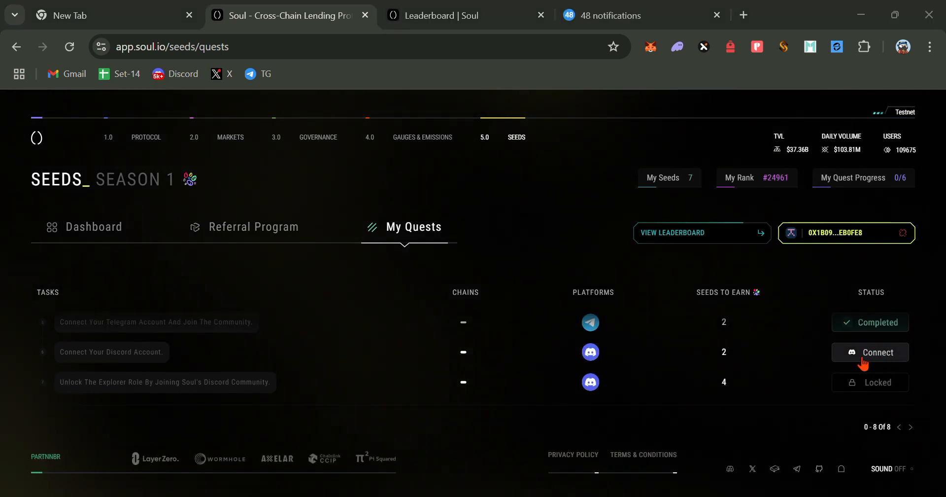
click(881, 357)
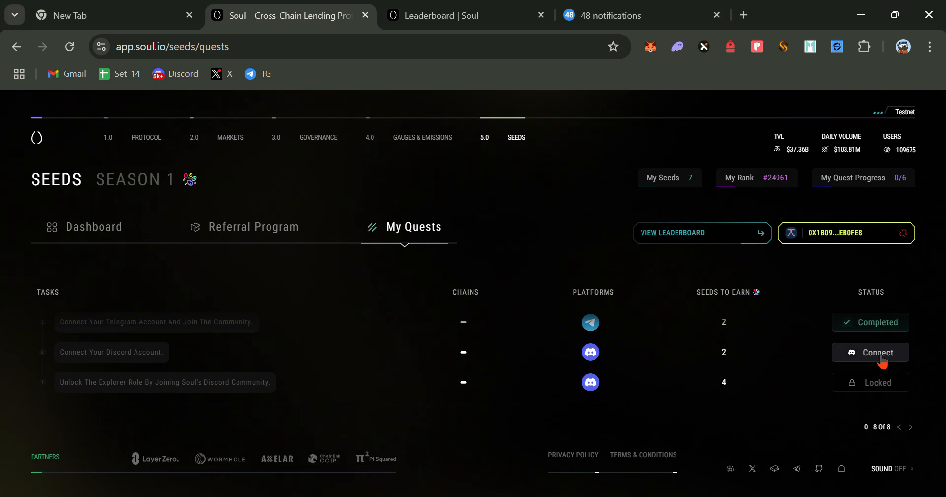
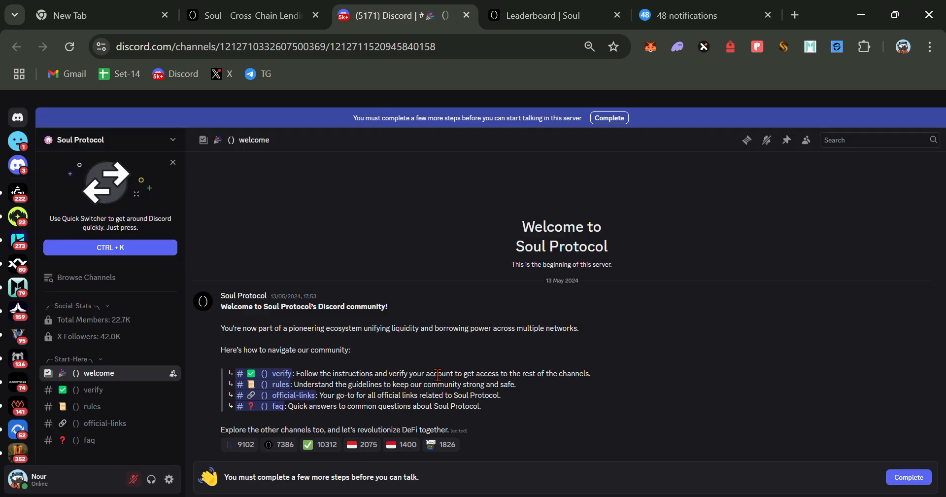
- Accept the Soul Protocol Discord server rules and submit the agreement
click(923, 478)
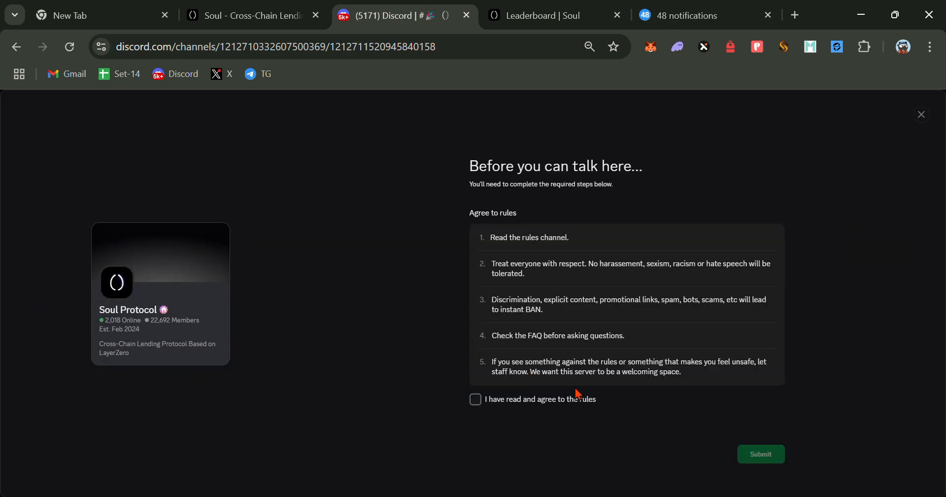
click(552, 405)
click(770, 459)
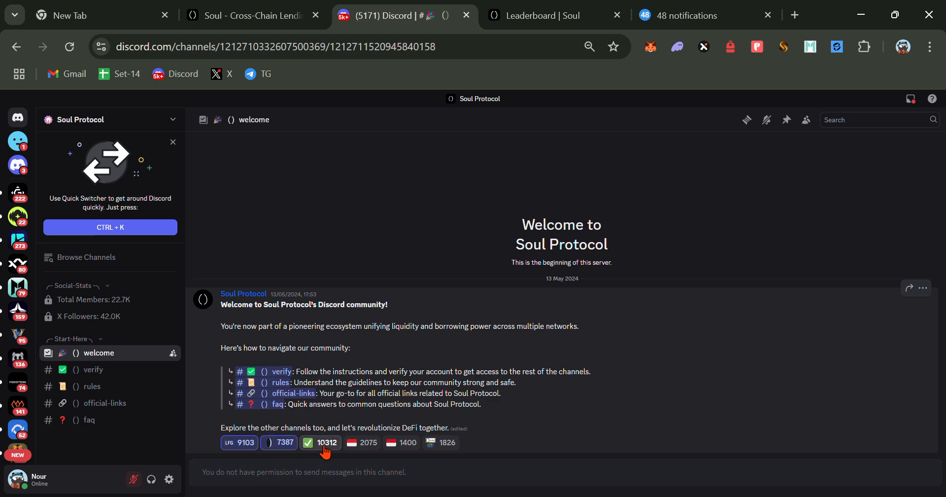
- In the verify channel, attempt the anti-bot challenge with Option 7, which fails
click(98, 374)
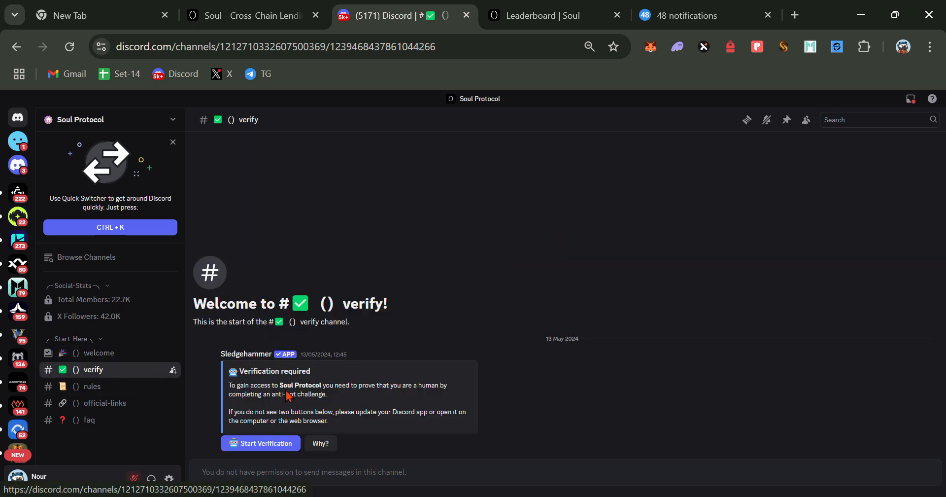
click(257, 442)
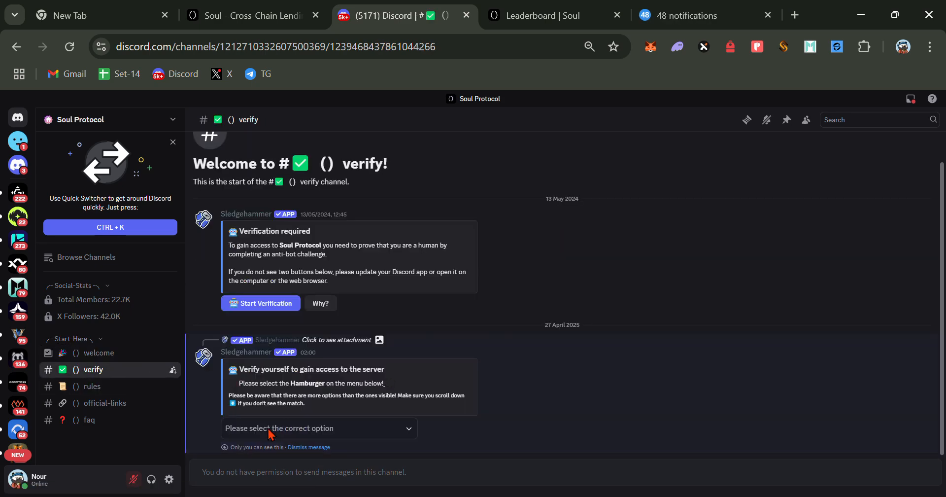
click(309, 431)
scroll(252, 384, down, 2)
click(252, 383)
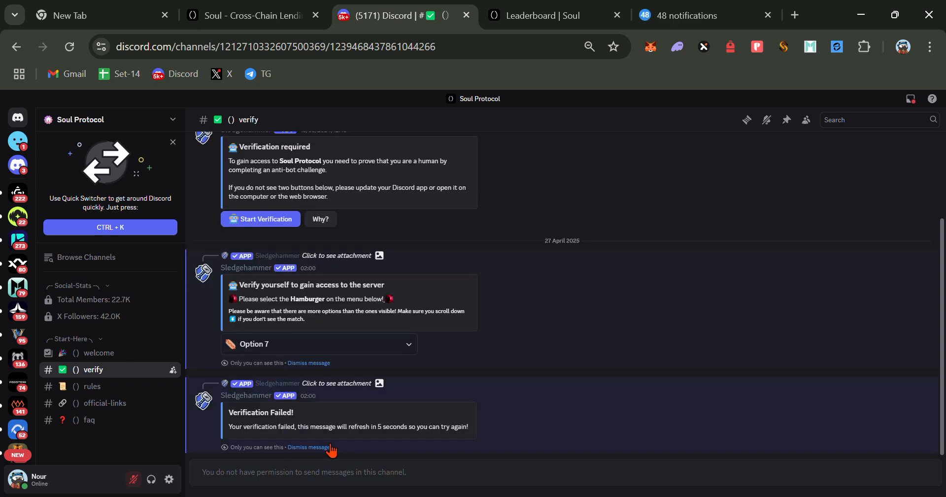
click(331, 447)
- Restart the verification challenge and pass it by choosing Option 6
click(325, 446)
click(275, 443)
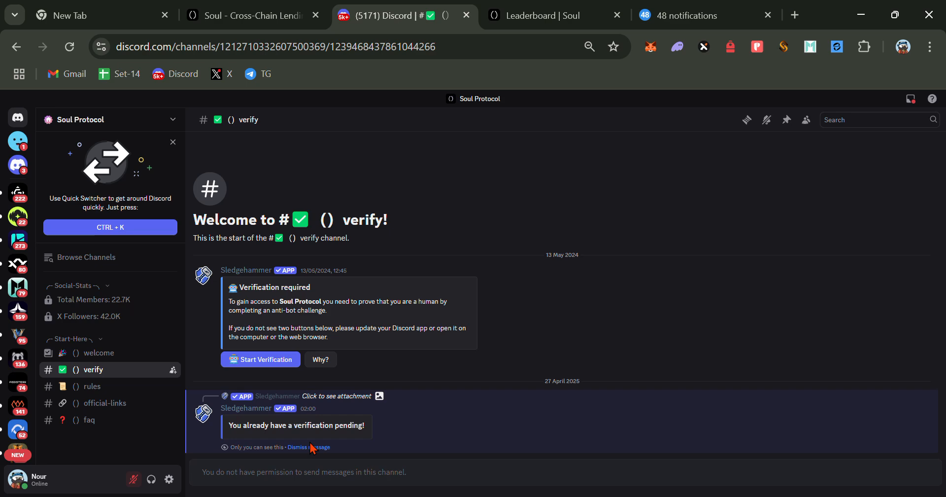
click(312, 447)
click(288, 443)
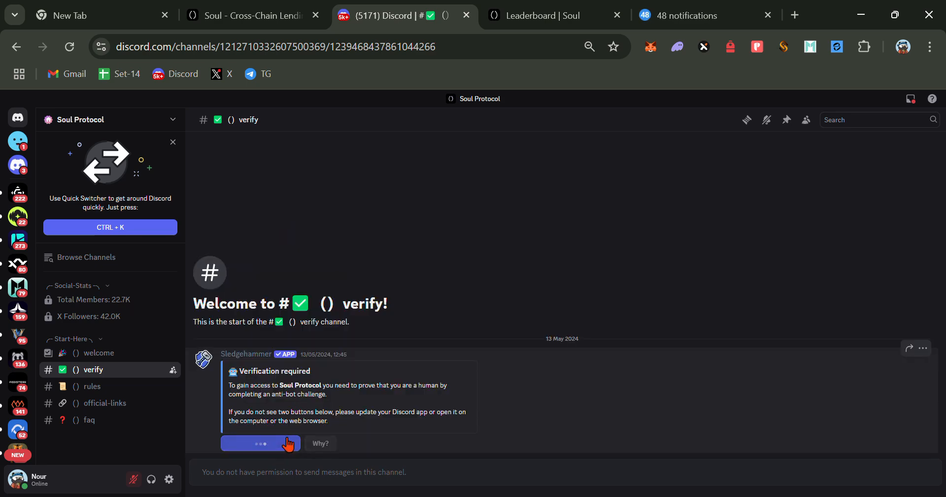
click(286, 427)
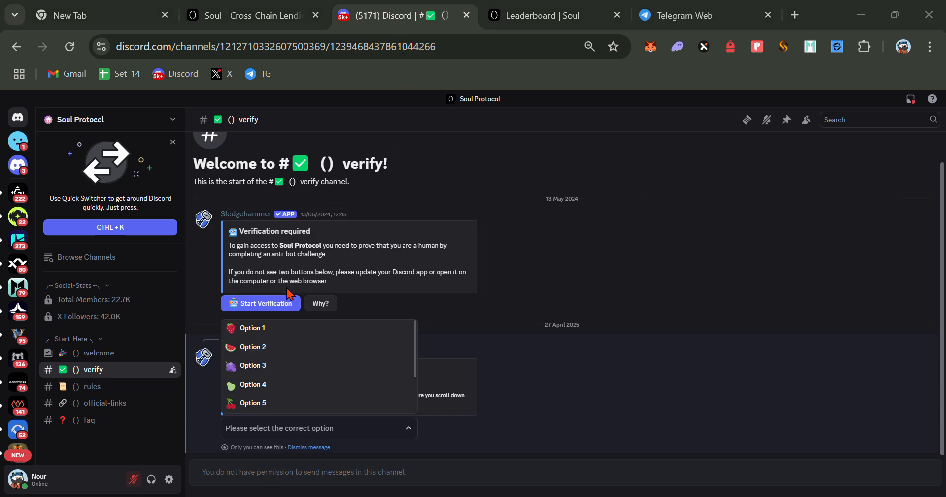
scroll(260, 377, down, 2)
click(256, 368)
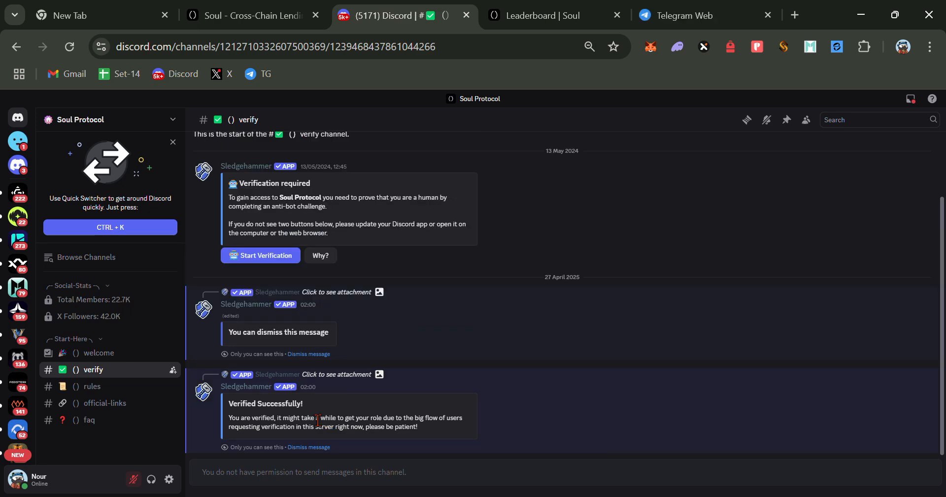
scroll(113, 340, down, 4)
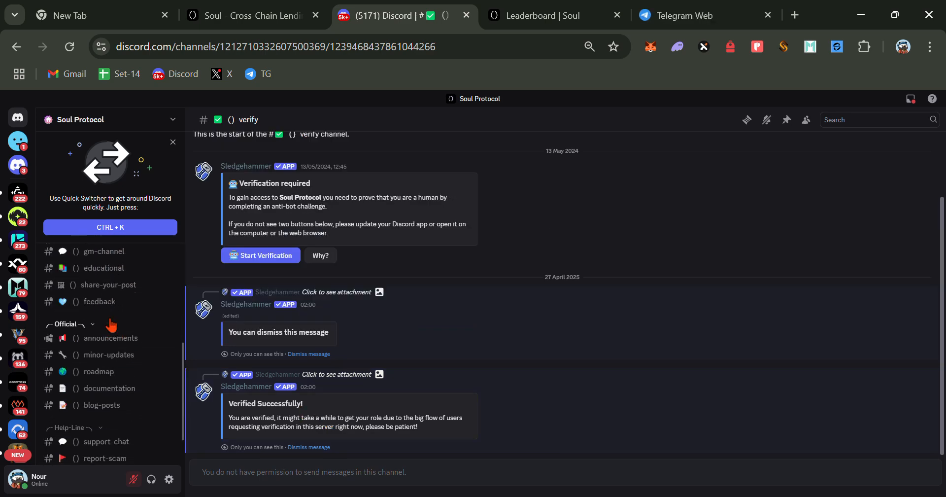
scroll(111, 326, up, 2)
- Post 'hi how are you' in the #general channel
click(112, 310)
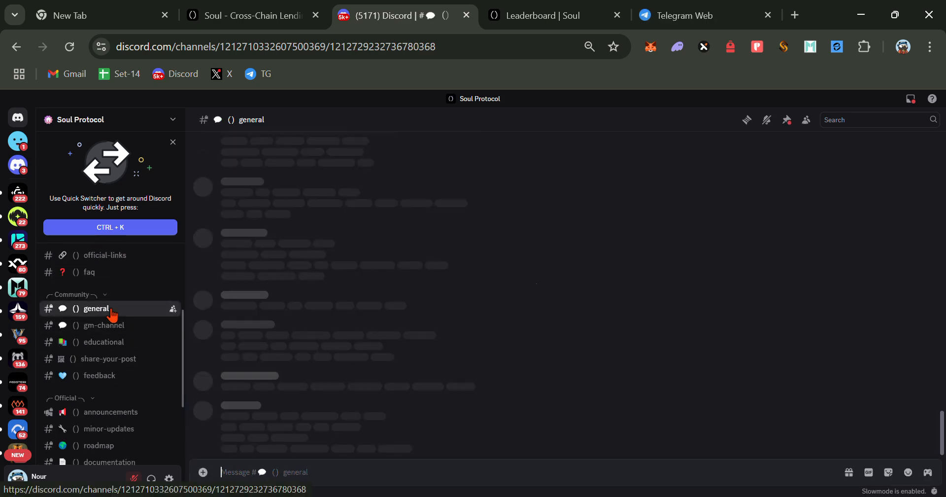
text(hi how a)
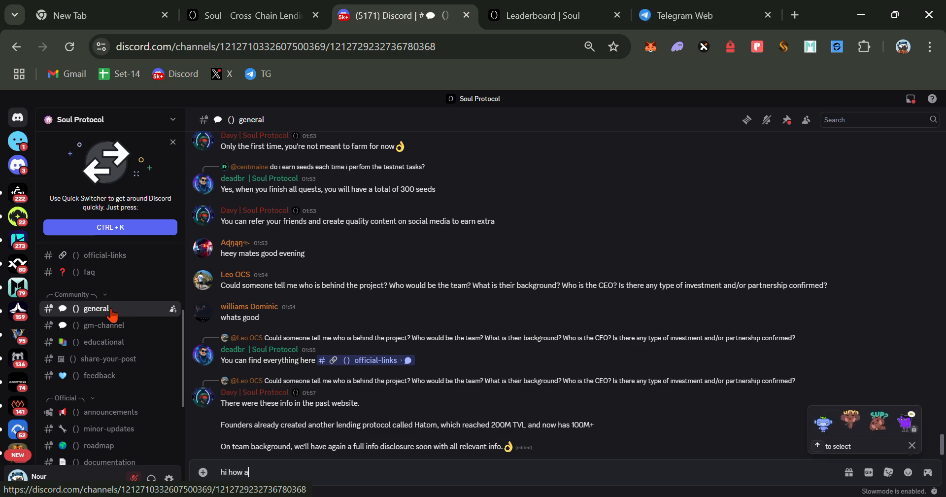
text(re you)
key(Return)
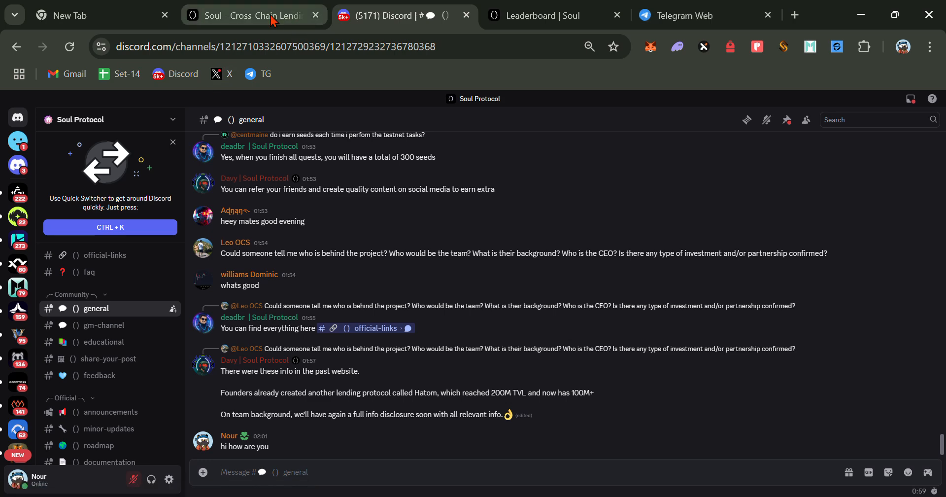
click(248, 15)
- Verify the Discord task so Quest 1 completes and My Seeds reaches 13
click(893, 383)
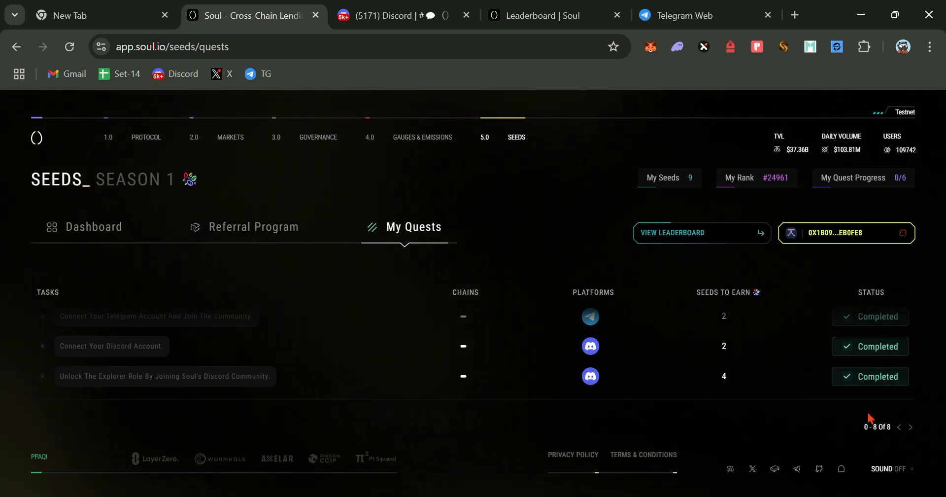
scroll(882, 389, down, 3)
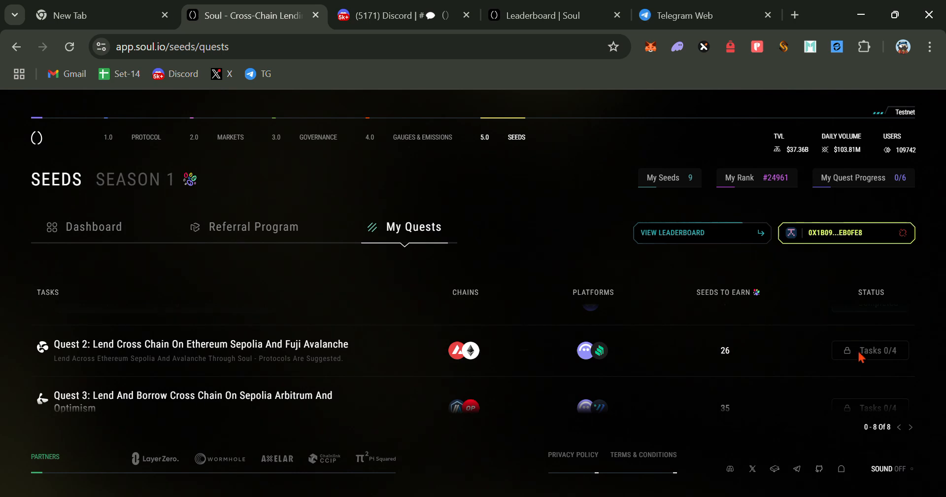
scroll(861, 355, up, 5)
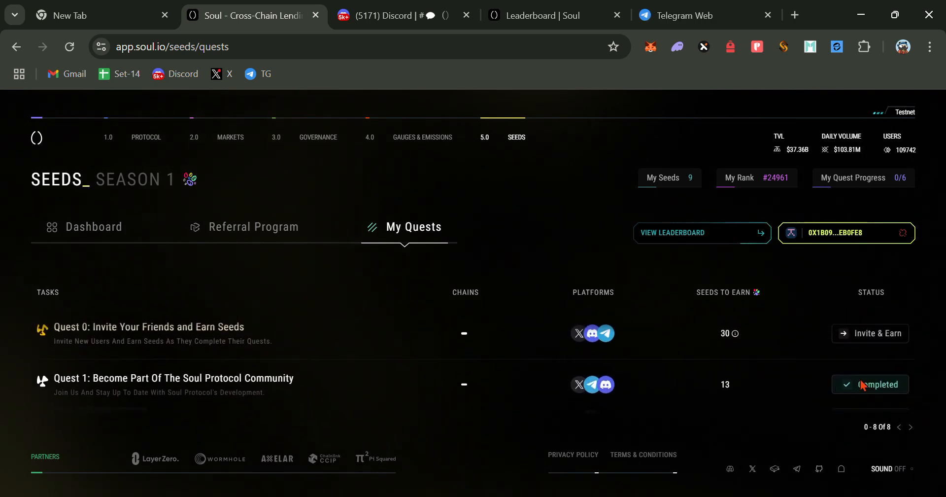
scroll(861, 384, down, 4)
scroll(858, 382, up, 6)
scroll(813, 370, down, 3)
click(794, 364)
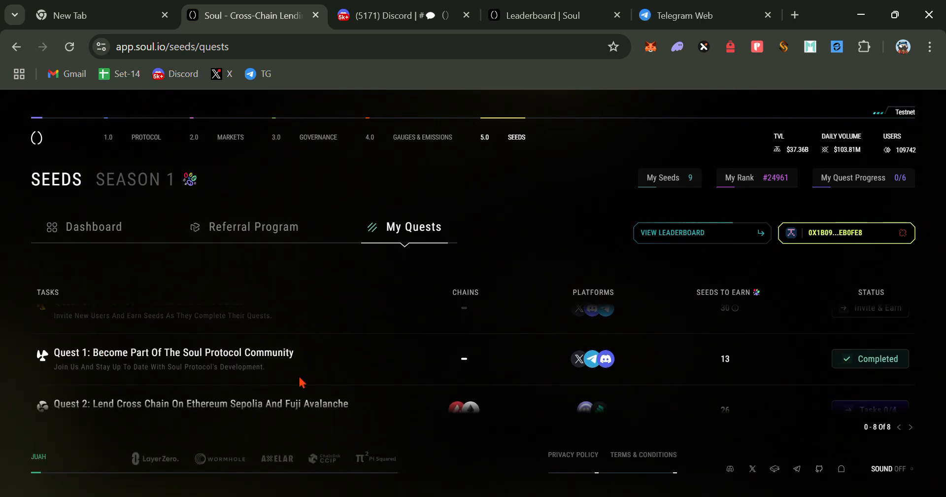
- Expand Quest 2's task list and start the testnet faucet claim
scroll(764, 391, down, 2)
click(881, 345)
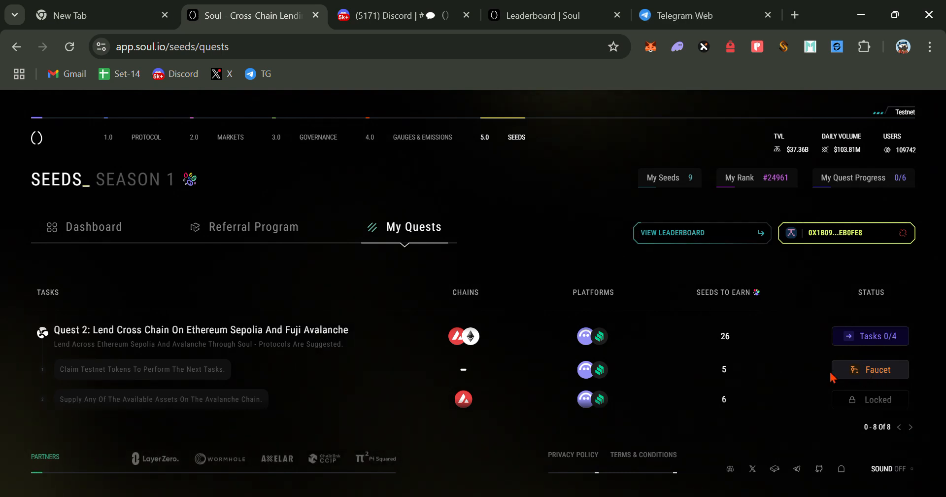
click(866, 375)
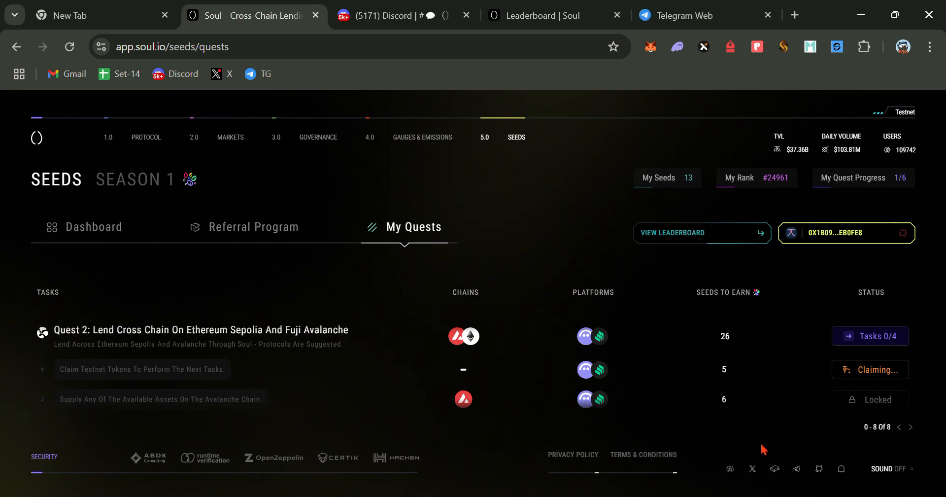
- Open the HERE referral link from the Nothing Insight Telegram post in a new browser tab
key(alt+Tab)
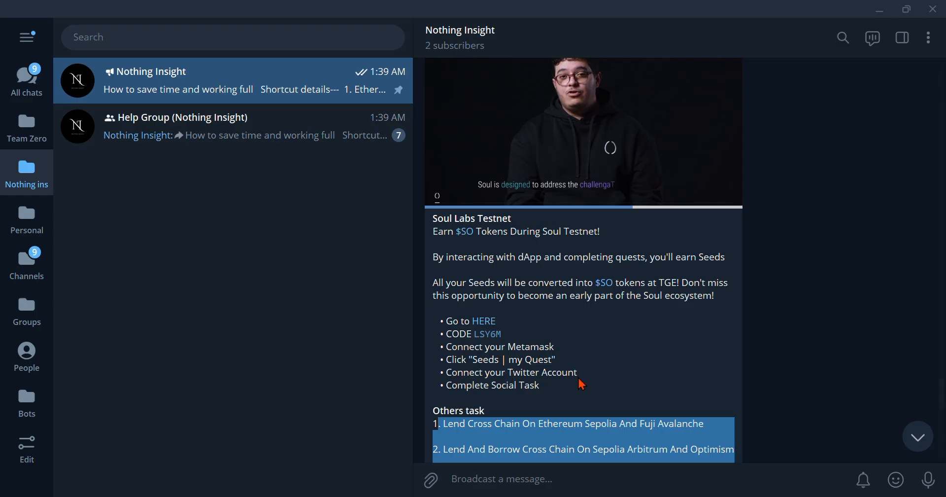
click(490, 322)
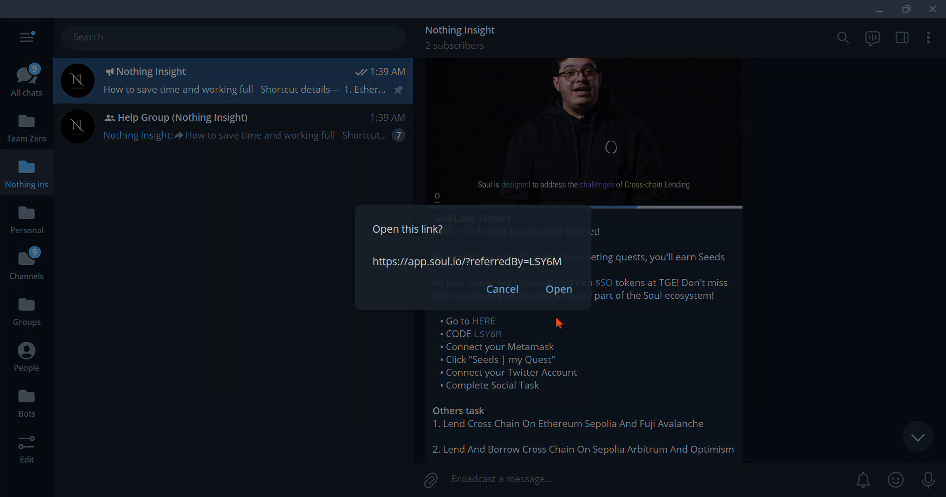
click(560, 288)
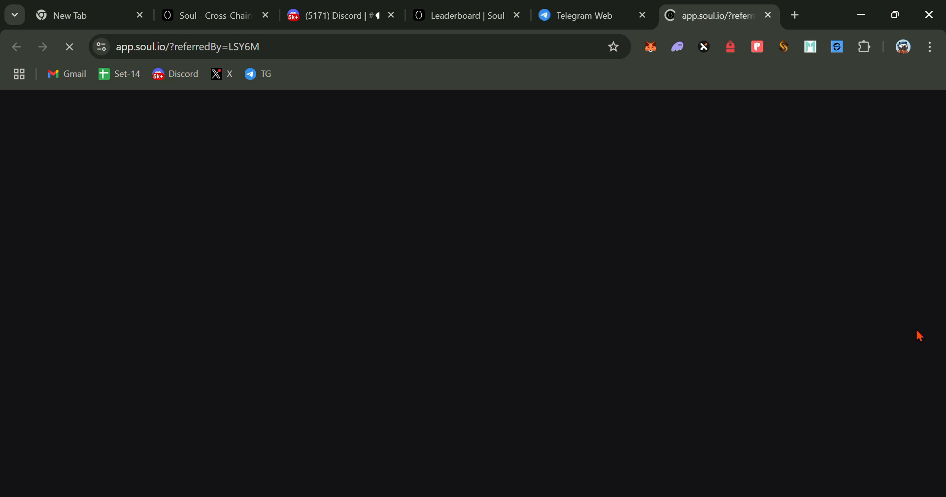
click(202, 16)
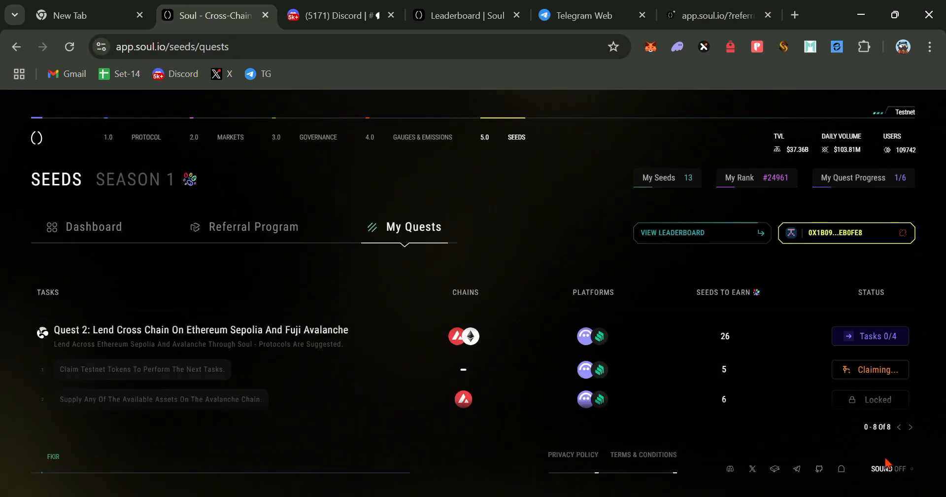
click(711, 27)
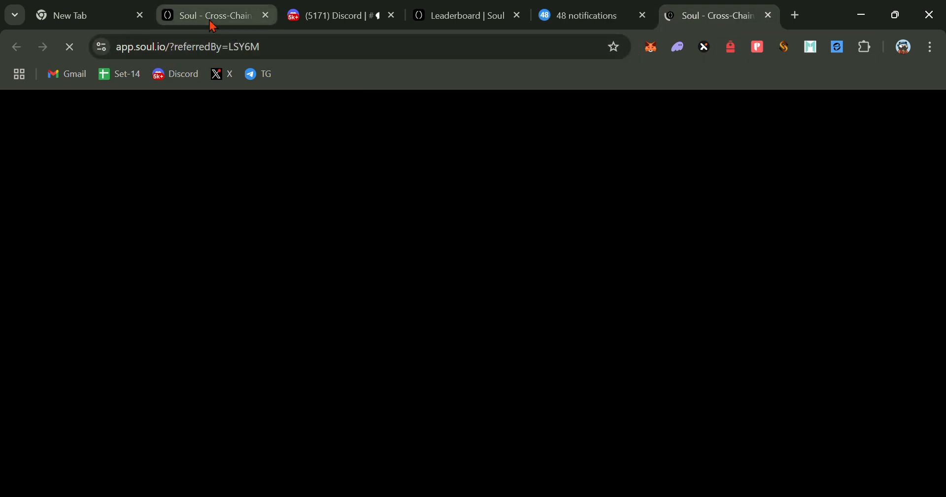
click(211, 20)
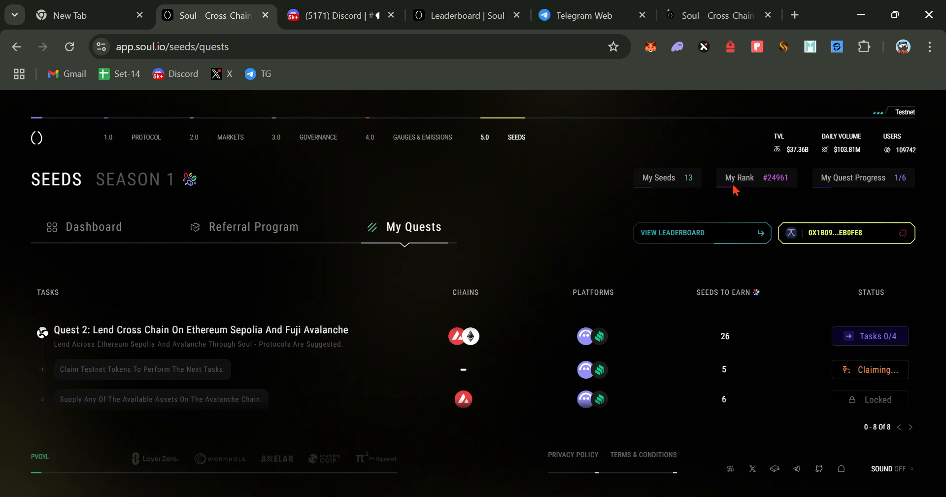
click(711, 15)
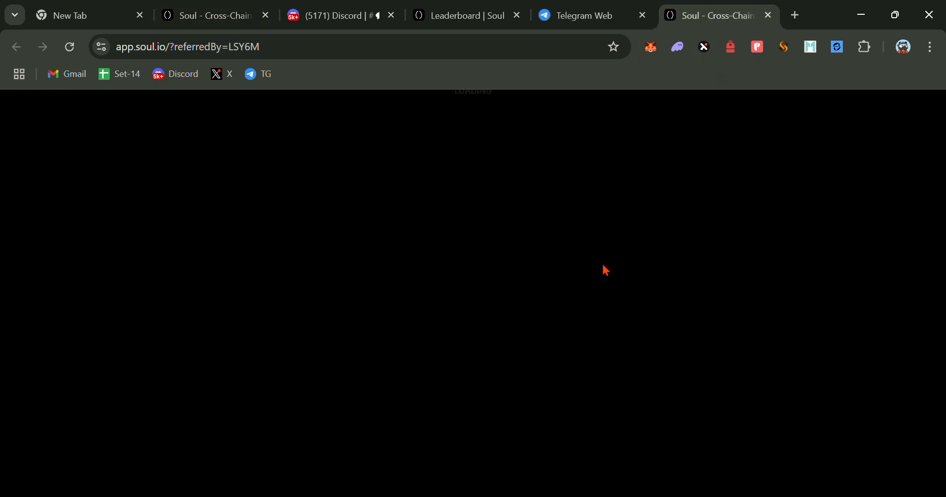
click(215, 15)
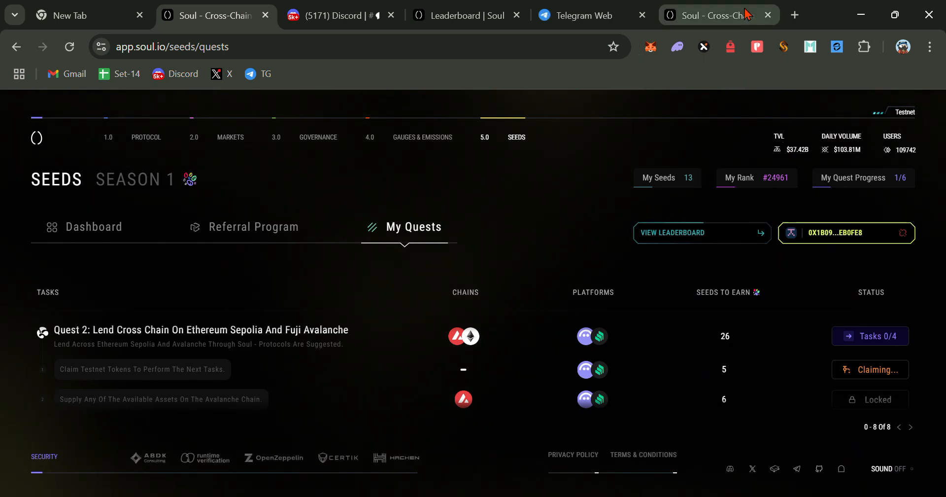
- On the Protocol page, browse the Supply asset list showing 0.07371 ETH in the wallet
click(712, 15)
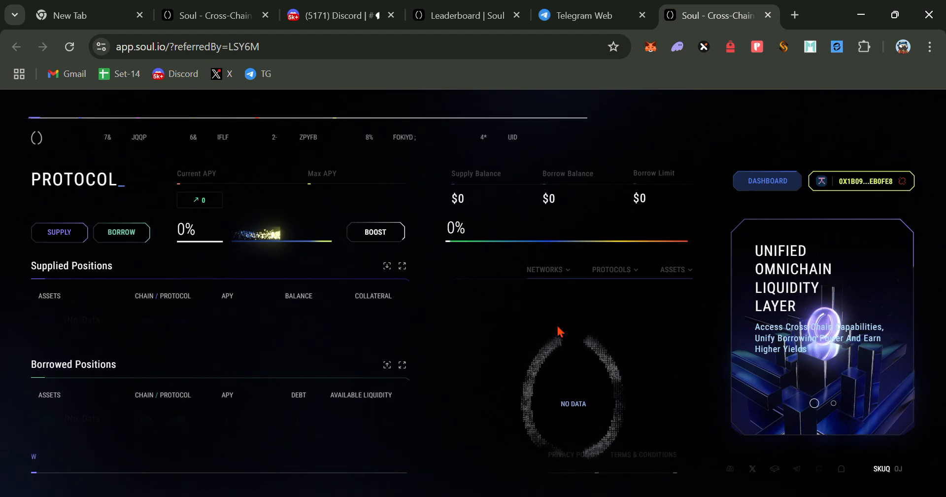
click(224, 15)
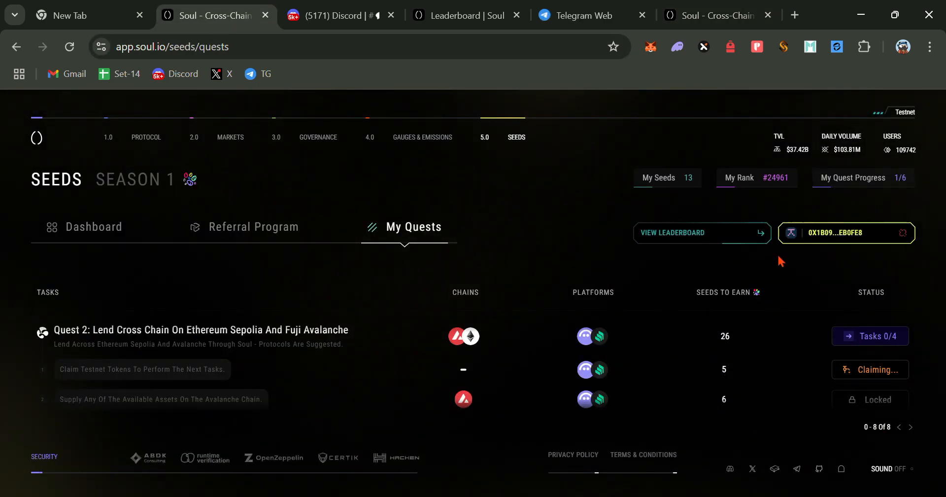
click(694, 16)
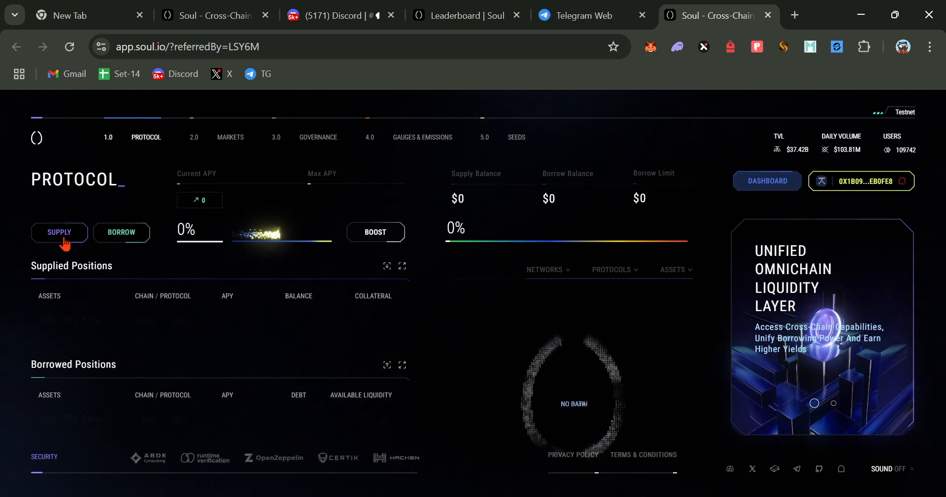
click(45, 235)
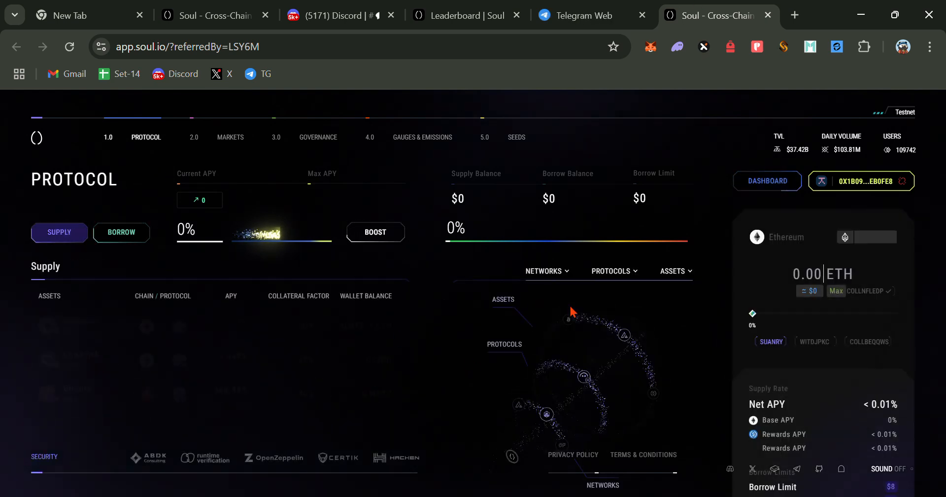
scroll(375, 360, down, 10)
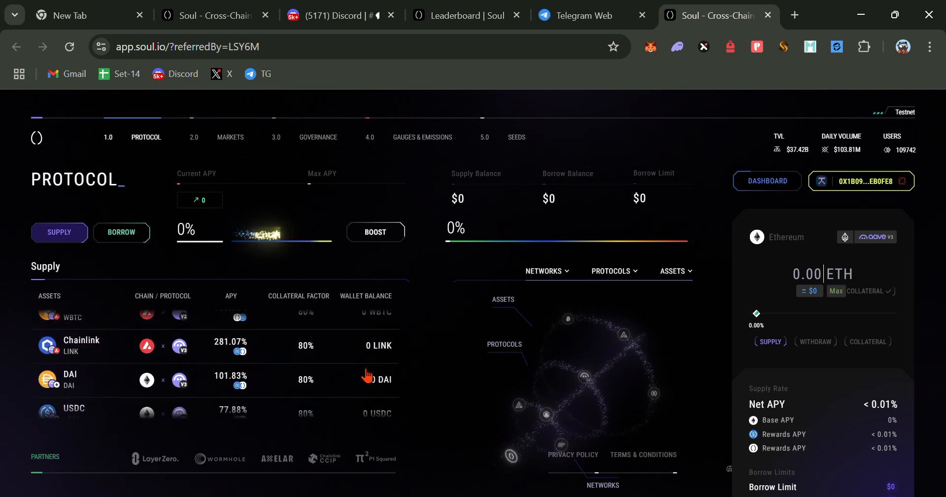
scroll(366, 379, down, 6)
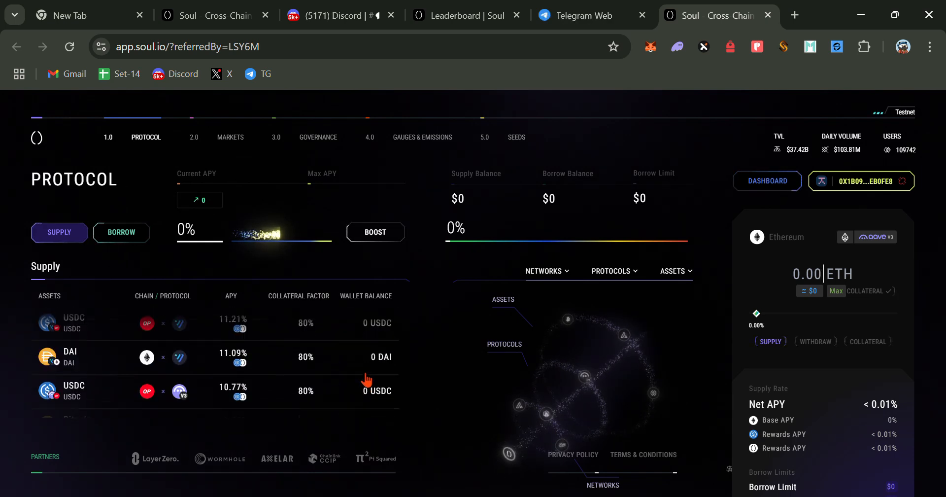
scroll(386, 407, down, 8)
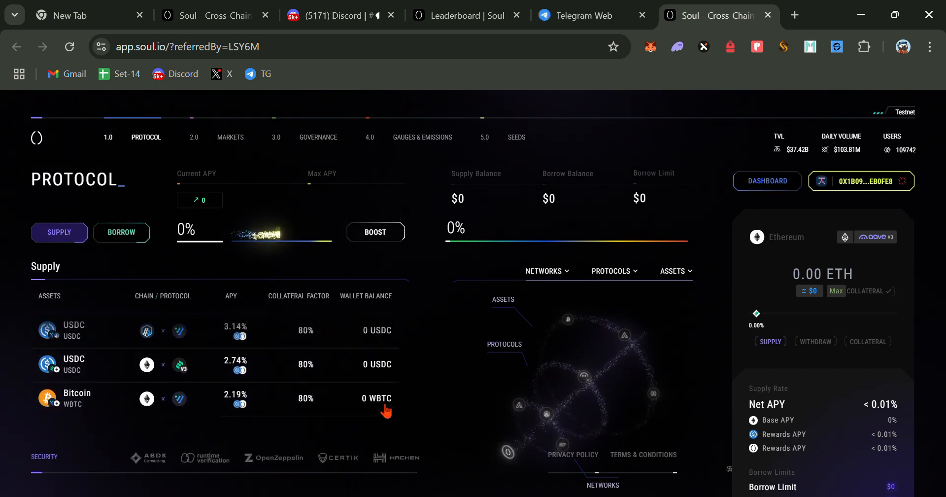
scroll(382, 397, up, 3)
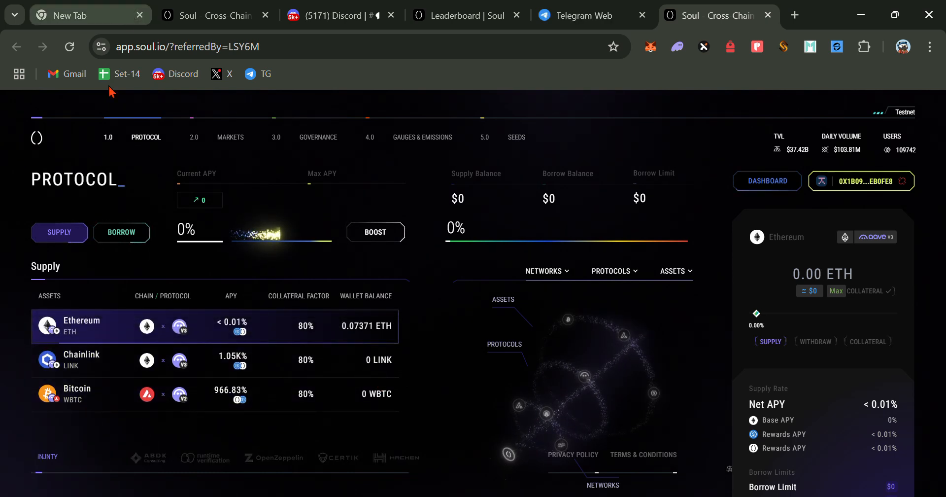
- Check the pending 'Claiming...' faucet status, then reload the Soul Protocol page
click(215, 20)
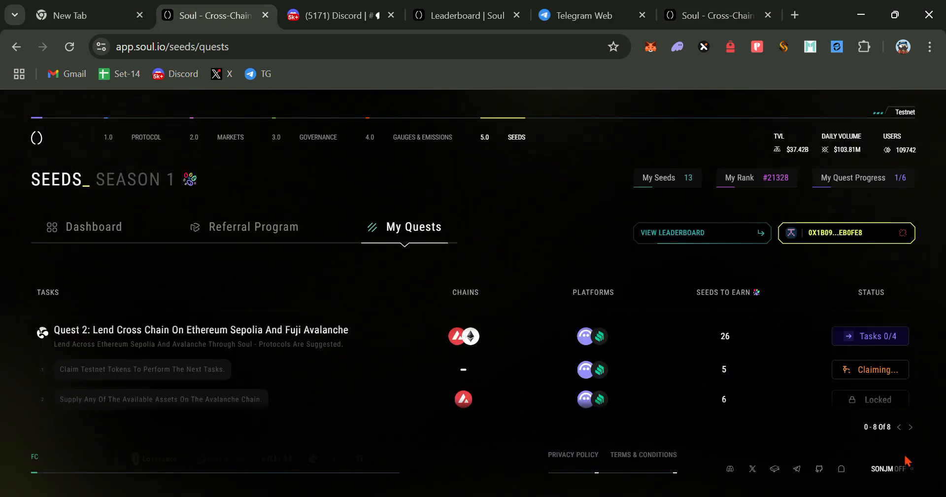
mouse_move(857, 373)
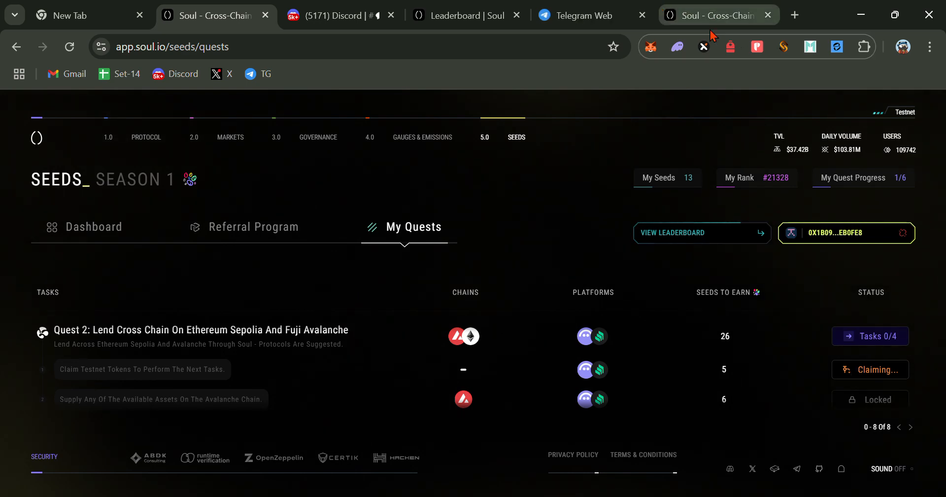
click(712, 25)
right_click(311, 157)
click(372, 217)
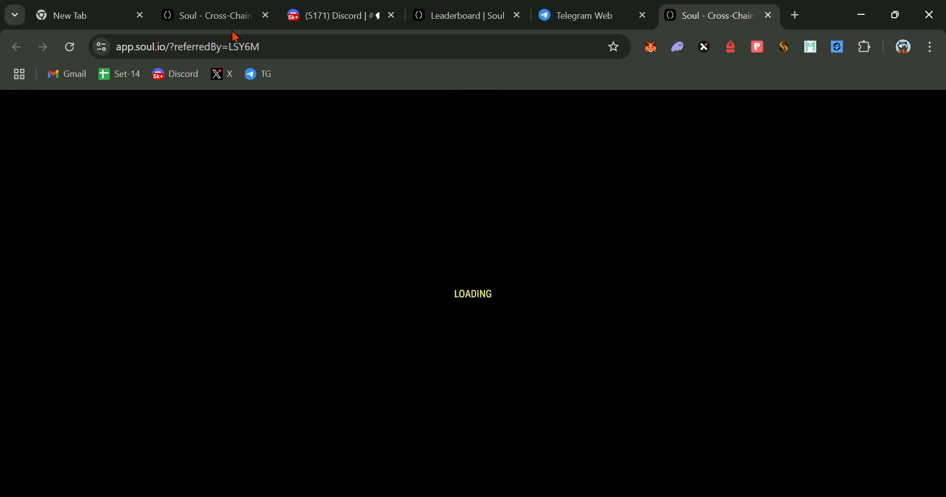
click(693, 24)
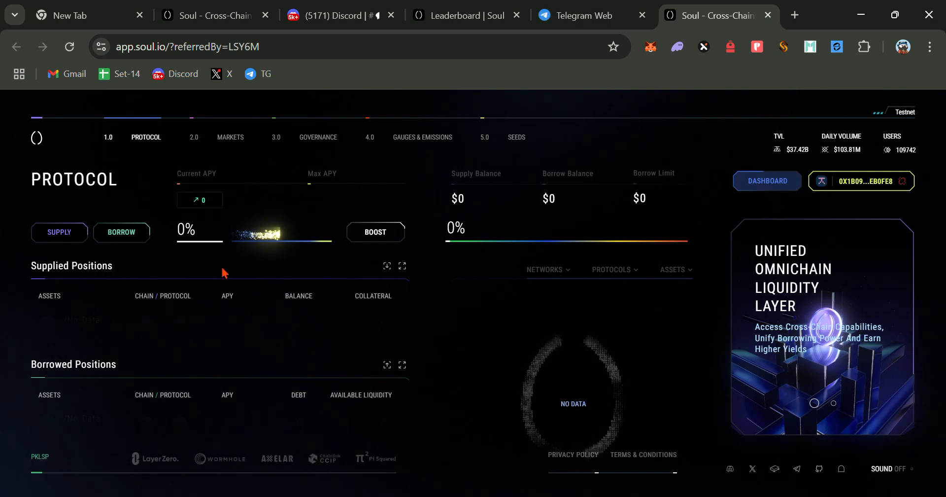
- Scroll through the Supply asset table listing WBTC and WETH at 80% collateral factor
click(58, 237)
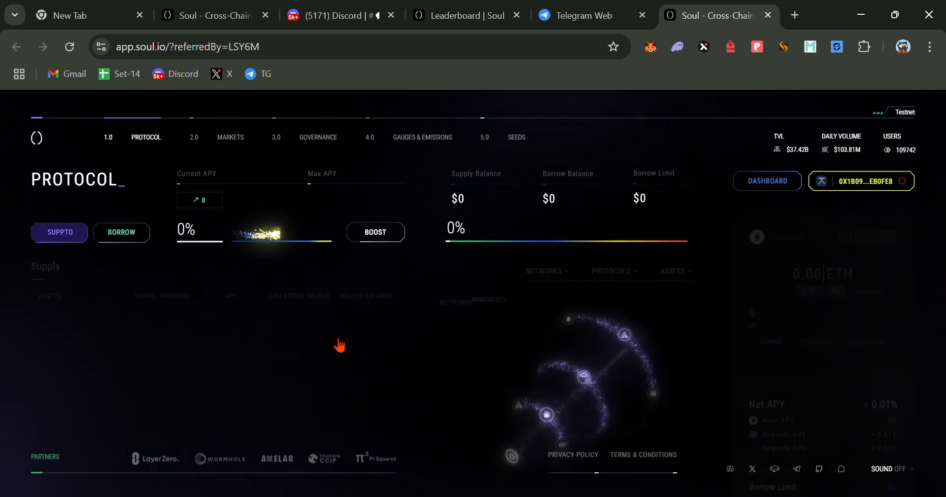
scroll(380, 365, down, 3)
scroll(364, 377, down, 5)
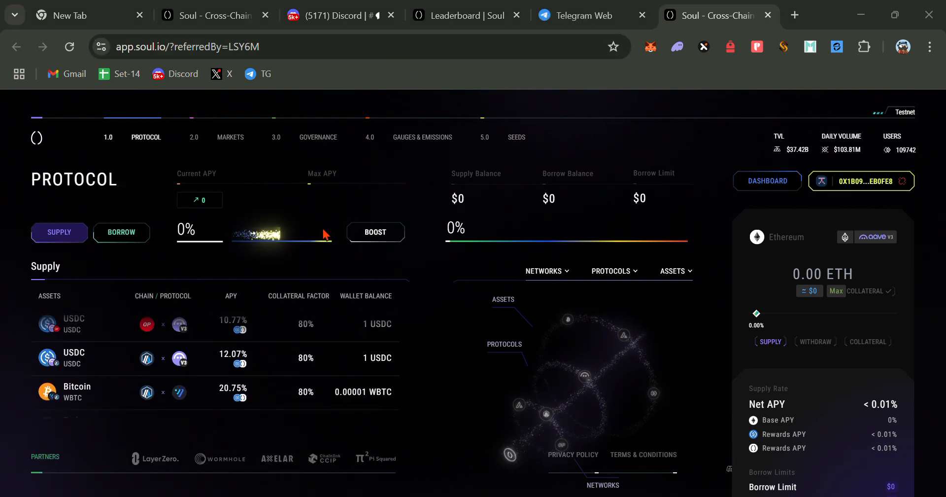
scroll(275, 360, down, 4)
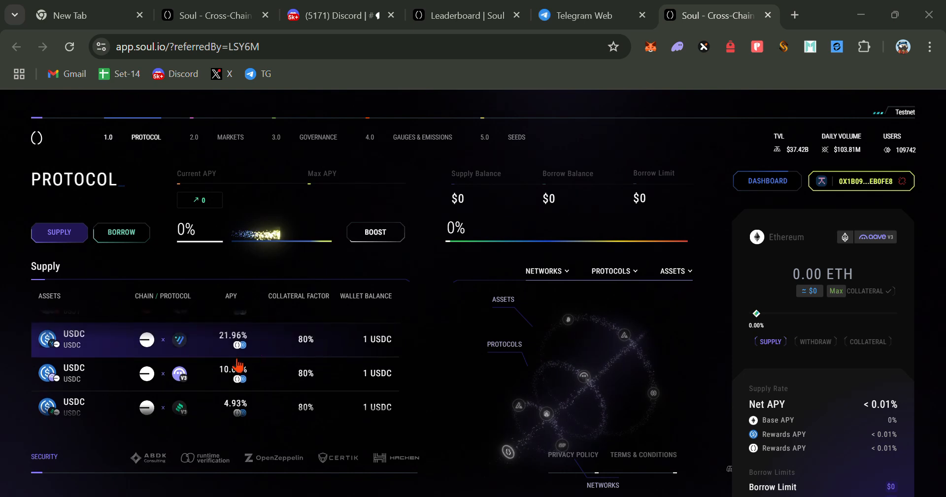
scroll(349, 369, down, 5)
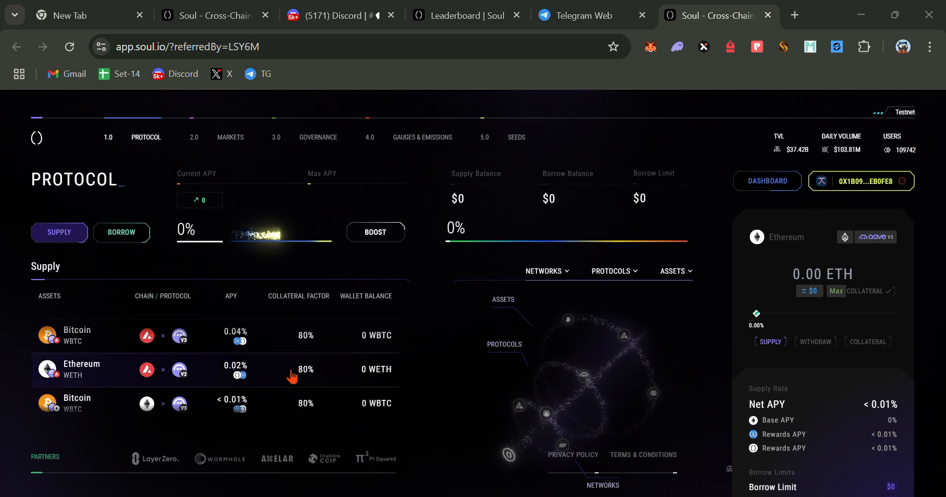
click(217, 15)
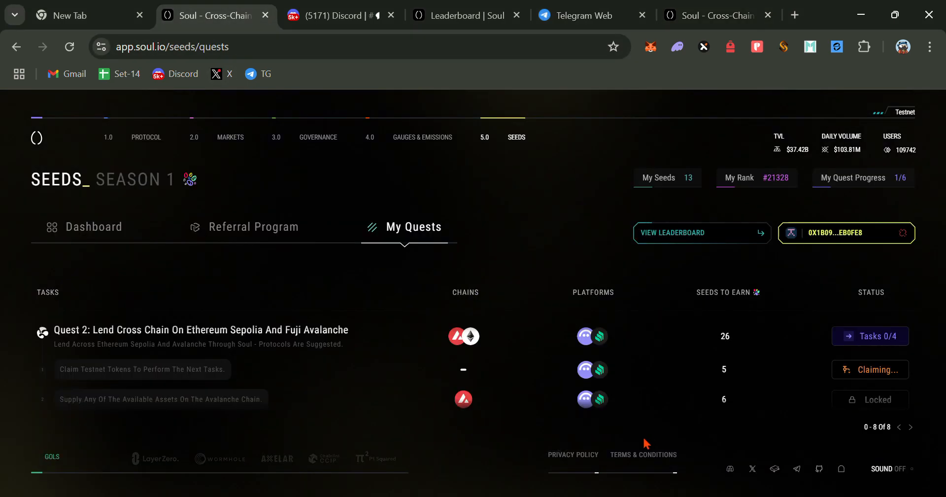
click(717, 16)
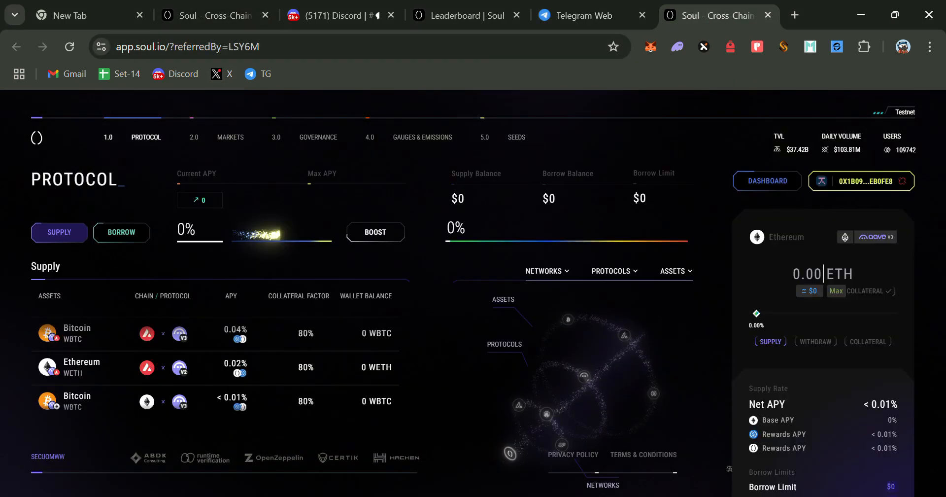
scroll(325, 369, up, 5)
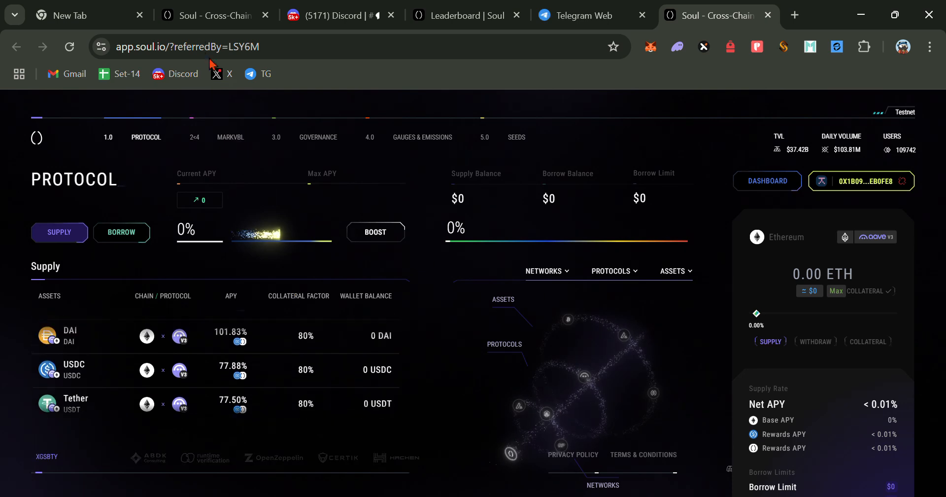
click(217, 15)
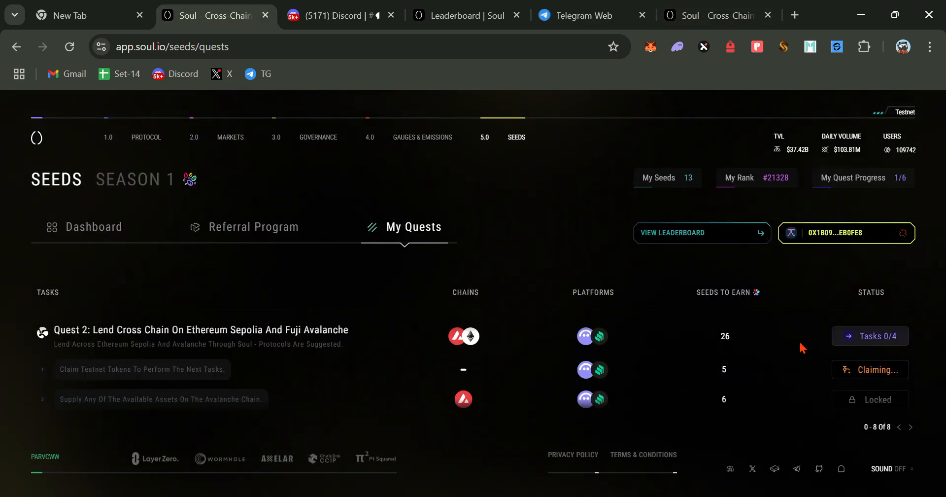
scroll(816, 360, up, 3)
scroll(815, 360, down, 3)
scroll(815, 359, up, 3)
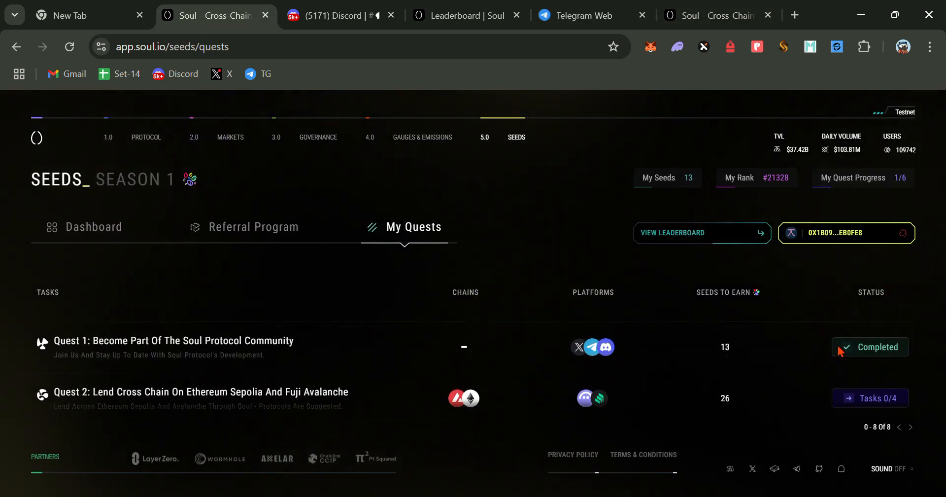
click(834, 362)
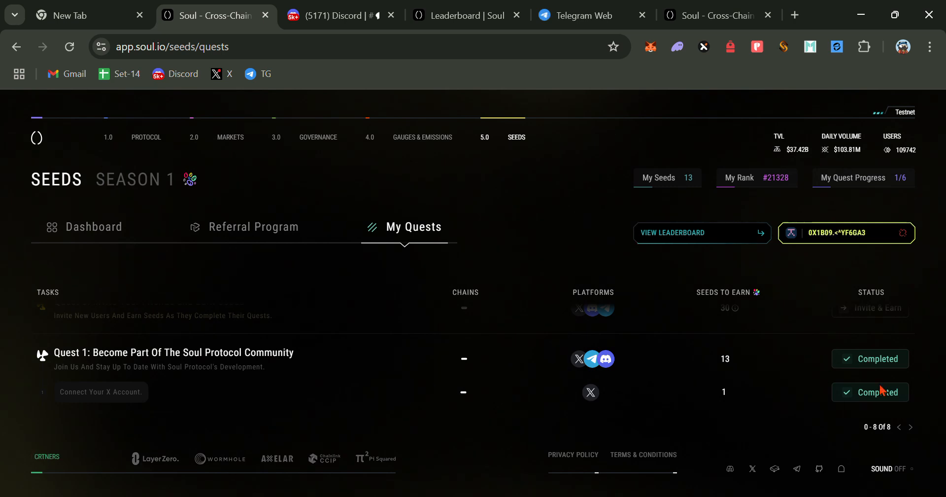
scroll(815, 380, down, 6)
scroll(791, 373, up, 4)
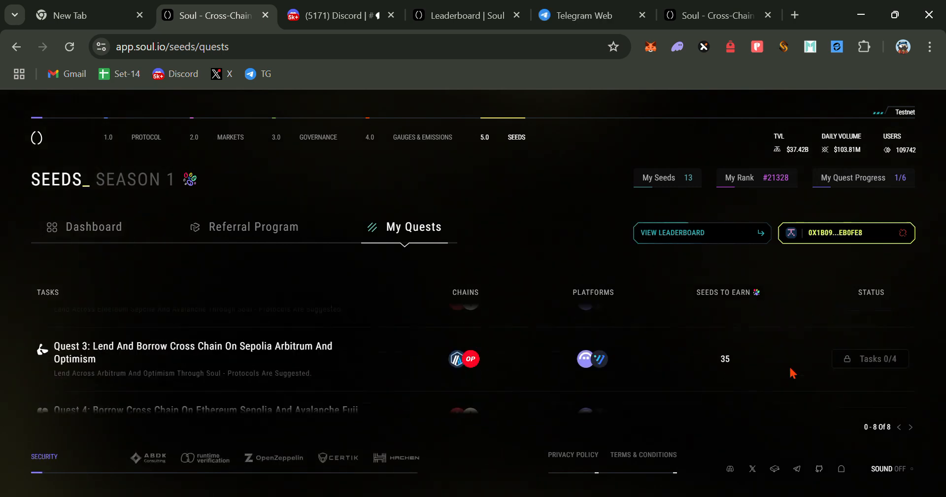
scroll(791, 373, down, 2)
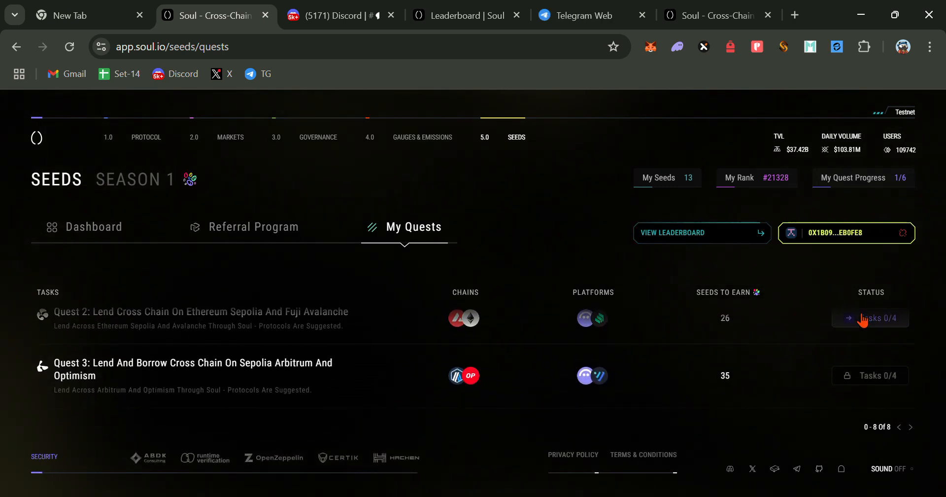
click(864, 320)
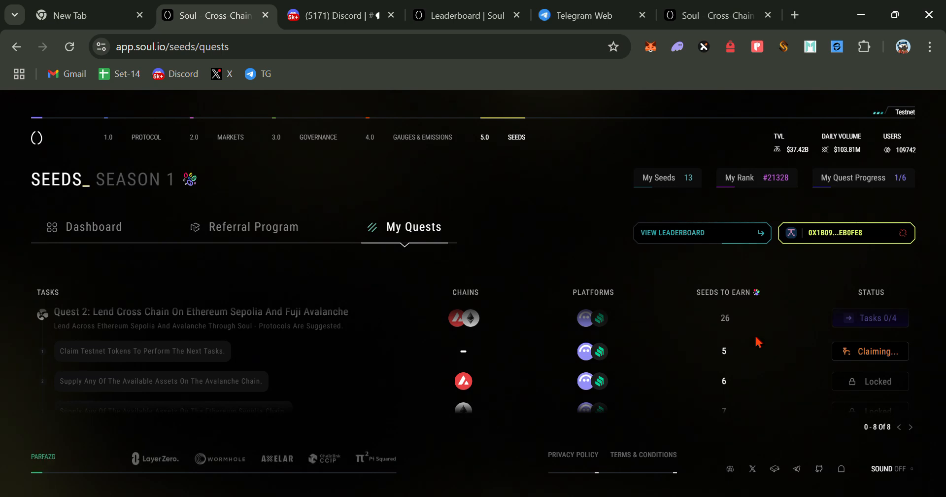